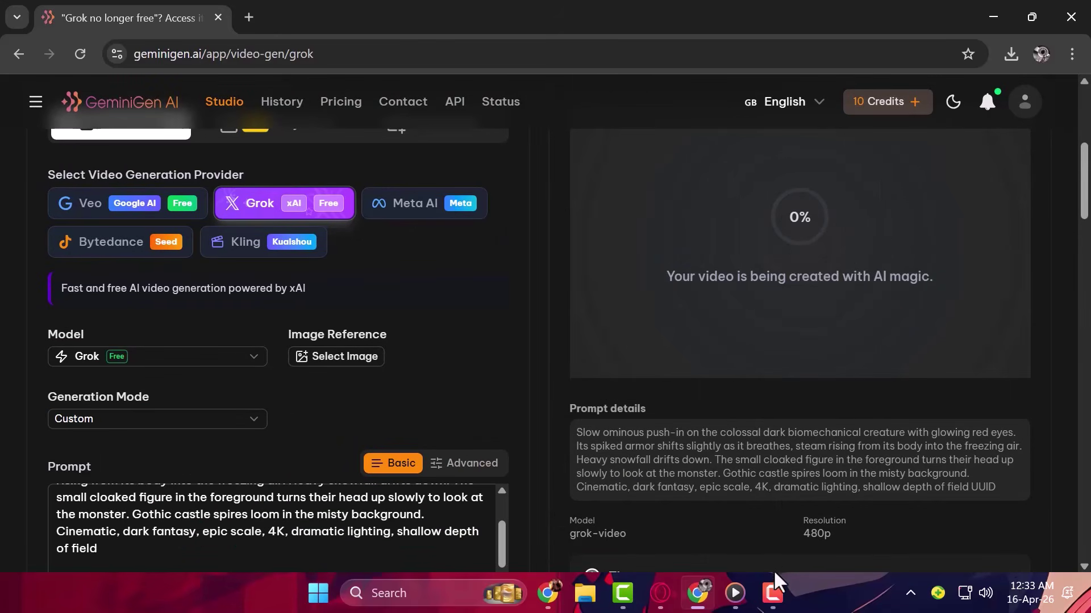
pyautogui.click(775, 585)
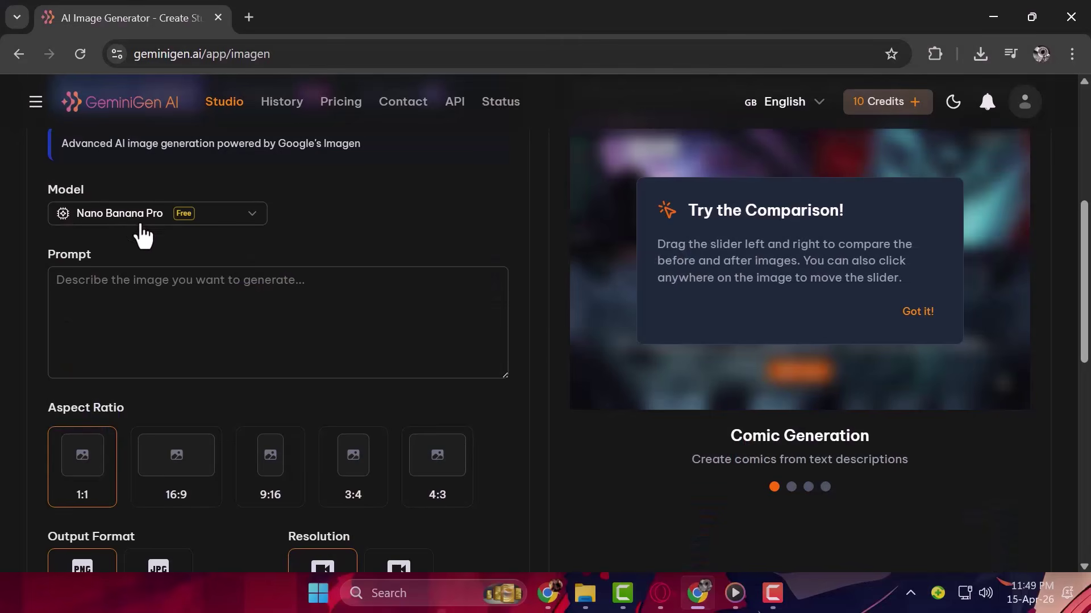
# Choose Nano Banana 2 as the image generation model
pyautogui.scroll(3, 143, 234)
pyautogui.click(226, 388)
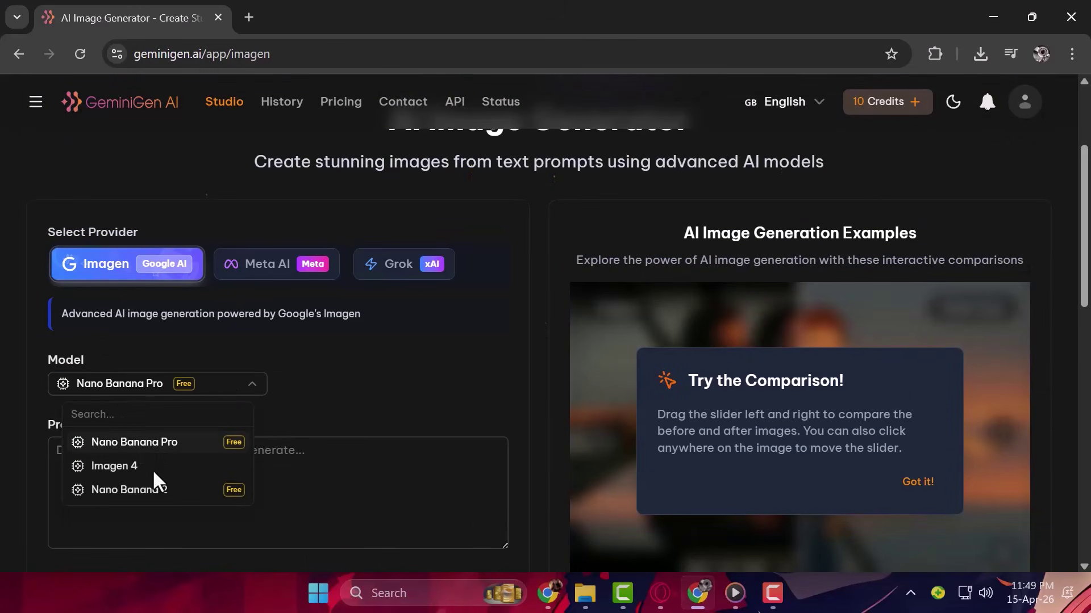
pyautogui.click(157, 488)
pyautogui.click(153, 486)
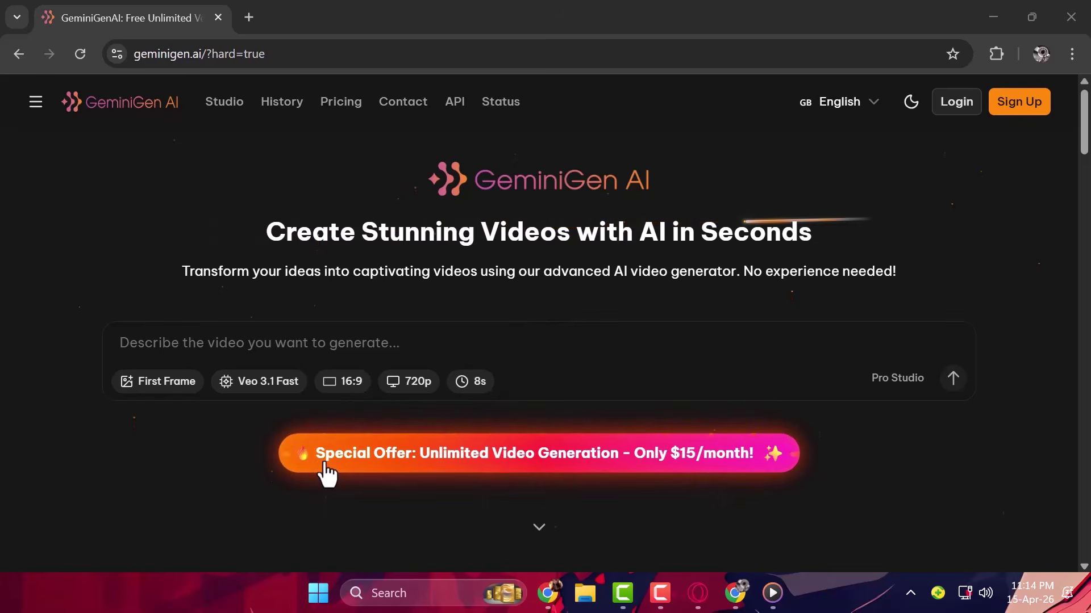
# Look over the GeminiGen AI home page and open the Studio
pyautogui.scroll(-5, 487, 453)
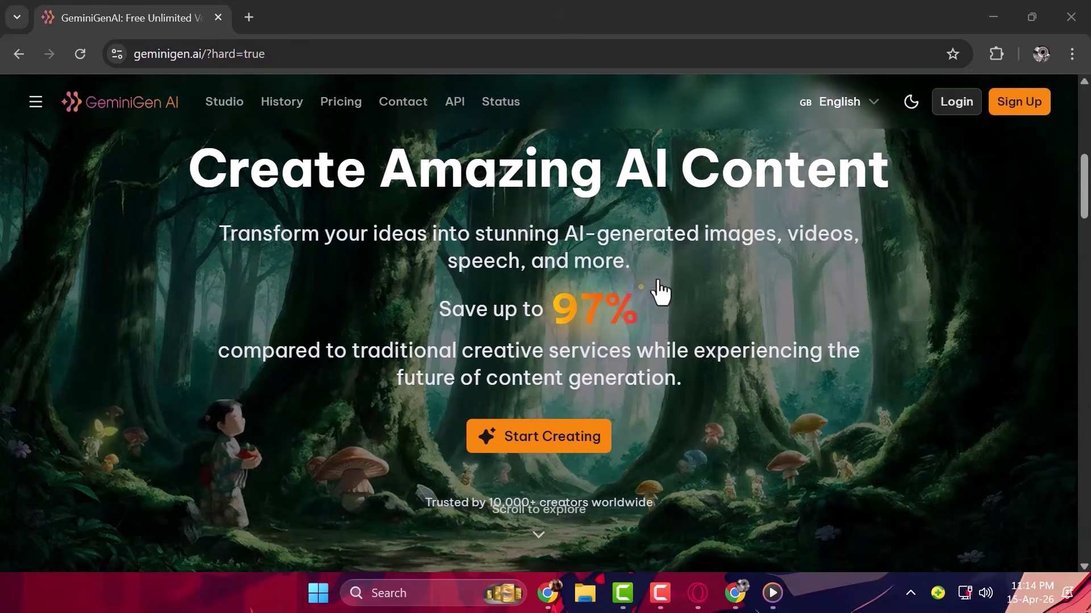
pyautogui.scroll(-3, 483, 402)
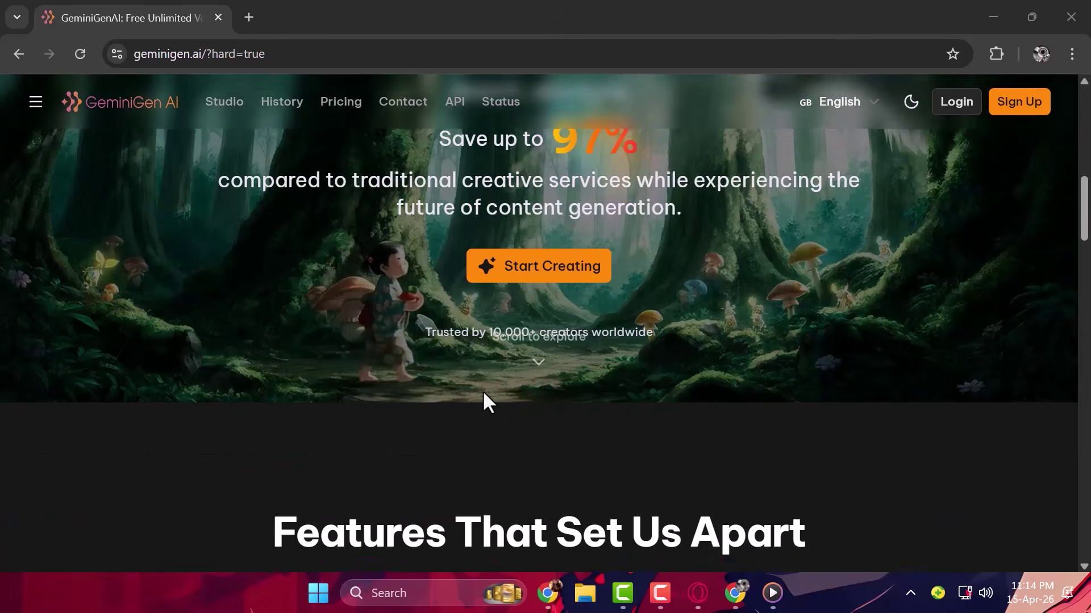
pyautogui.scroll(8, 549, 457)
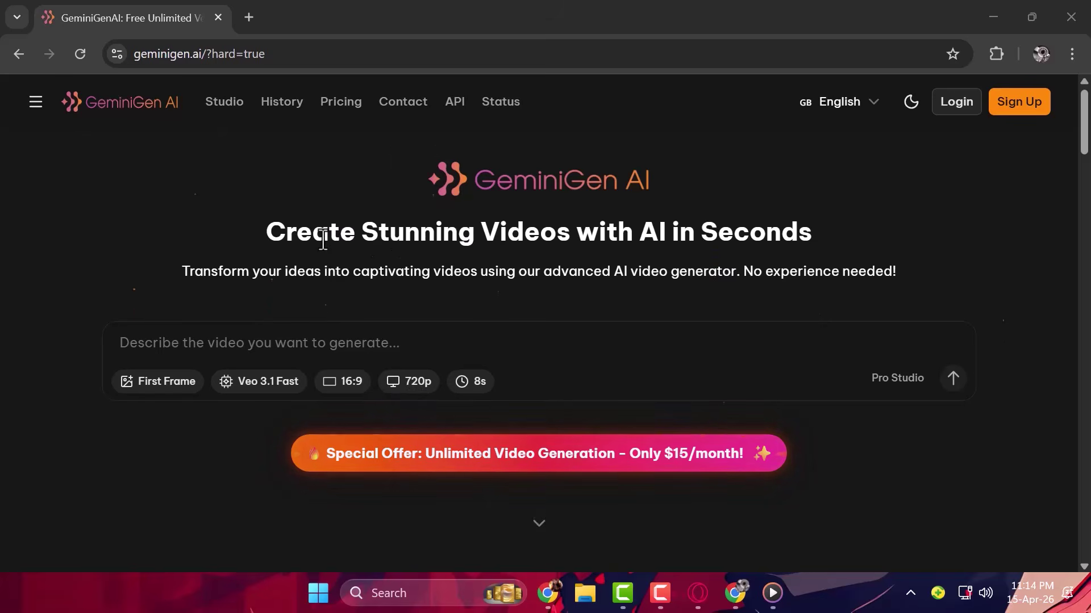
pyautogui.click(226, 104)
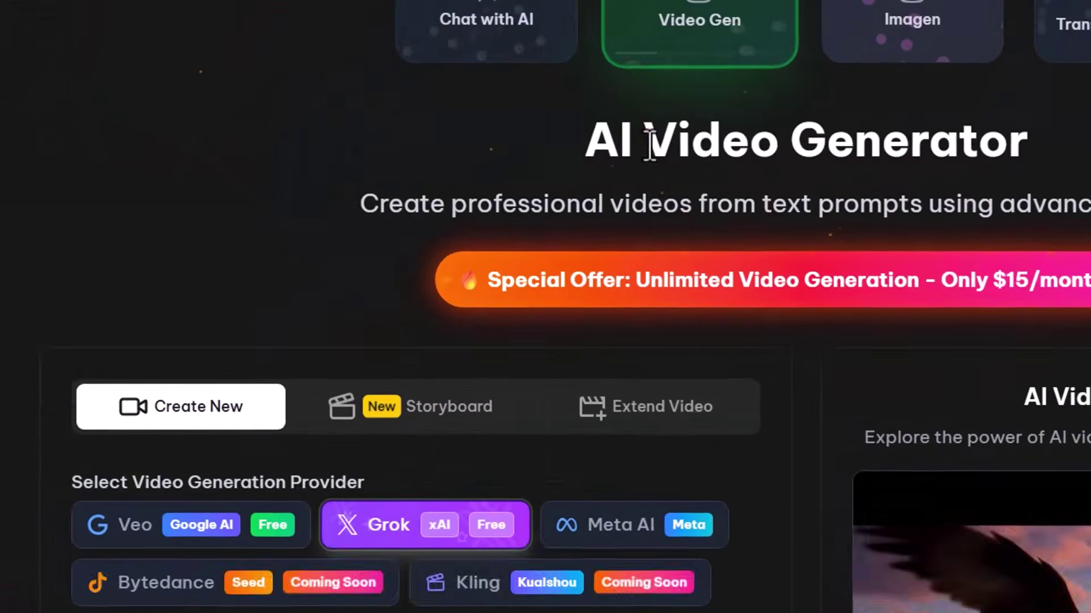
# Review the available video generation providers and select Veo
pyautogui.scroll(-3, 539, 256)
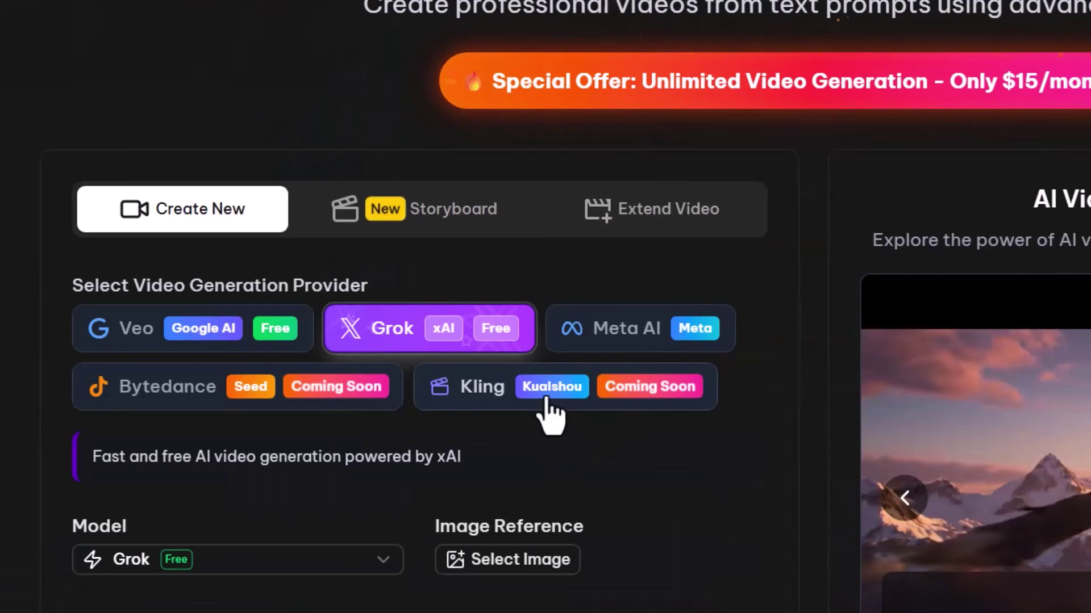
pyautogui.scroll(-3, 500, 330)
pyautogui.scroll(1, 366, 243)
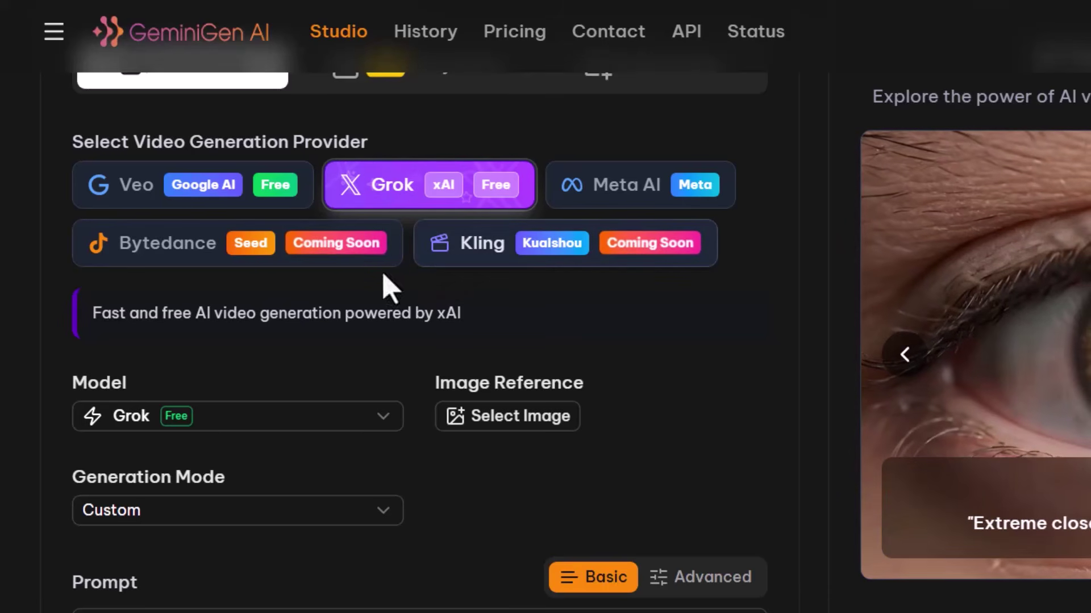
pyautogui.click(172, 198)
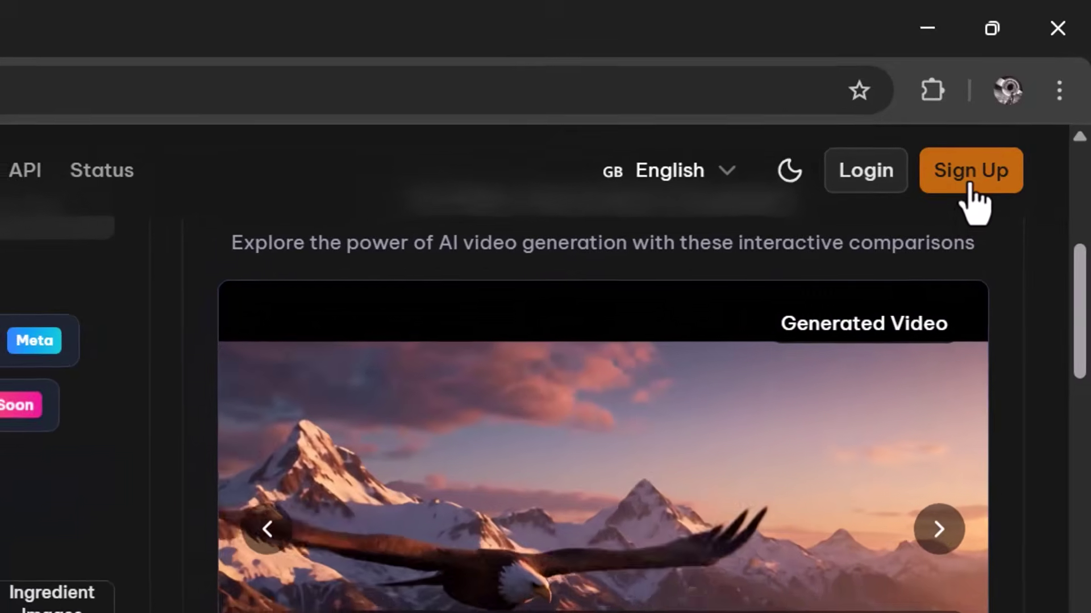
# Open the account sign-up page
pyautogui.click(964, 183)
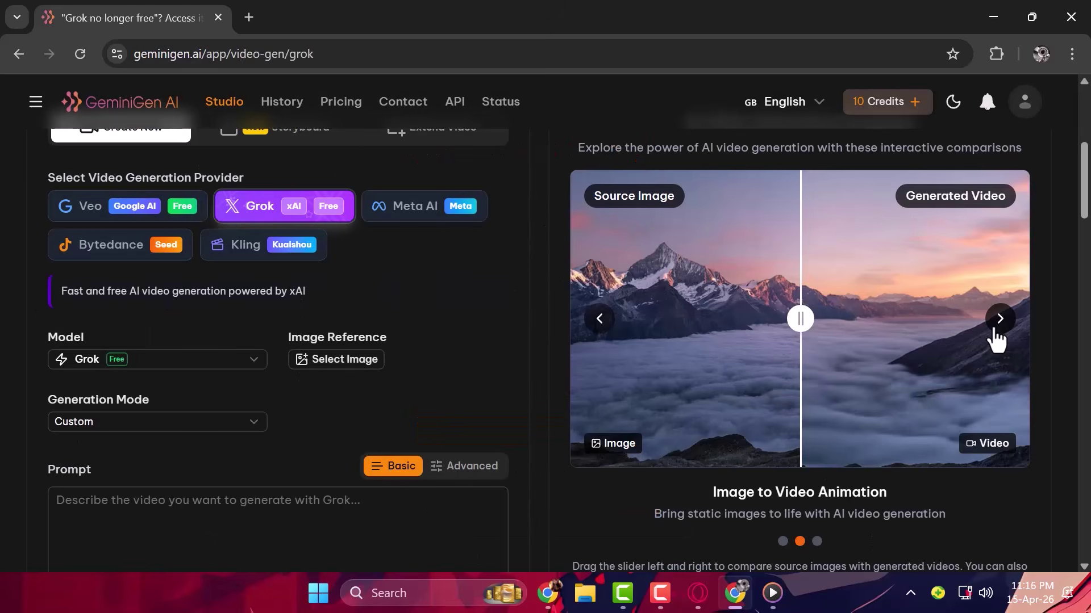
# Compare the settings offered by the Meta AI, Kling, Veo and Grok video providers
pyautogui.click(997, 325)
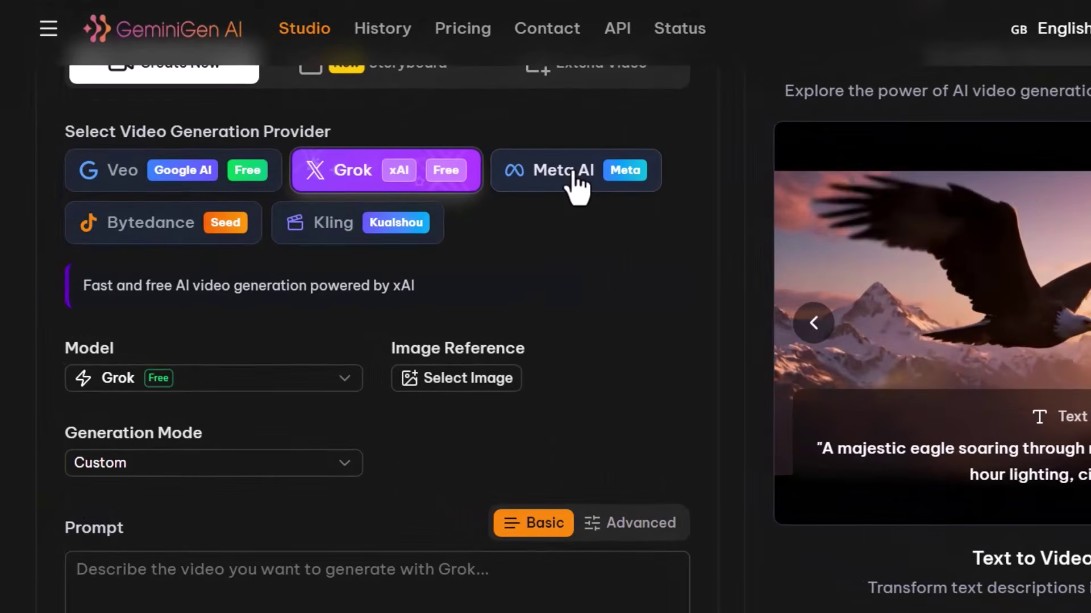
pyautogui.click(527, 182)
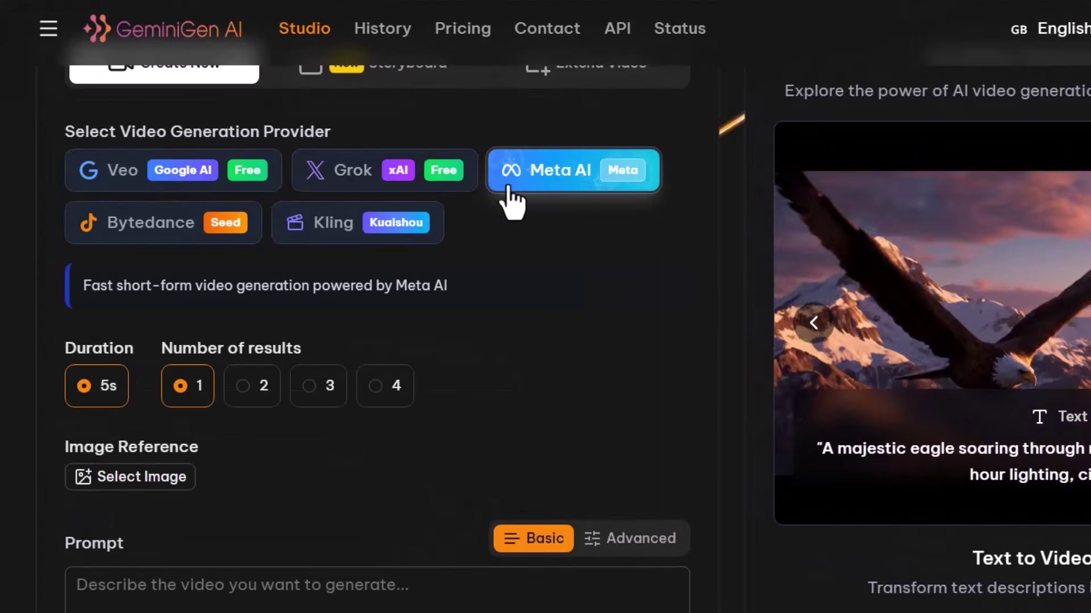
pyautogui.click(348, 227)
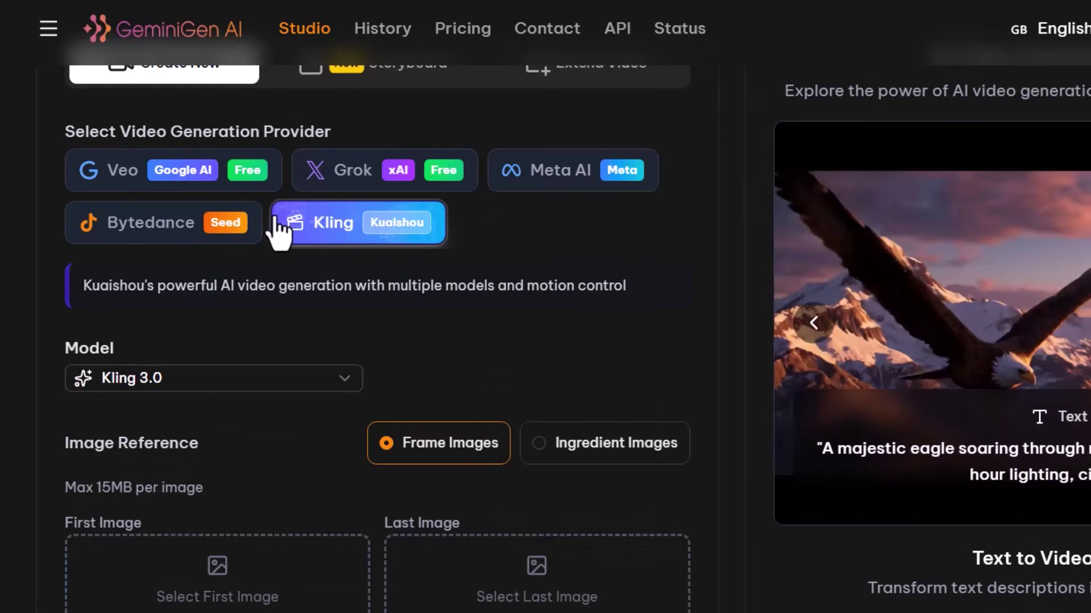
pyautogui.click(151, 178)
pyautogui.click(366, 190)
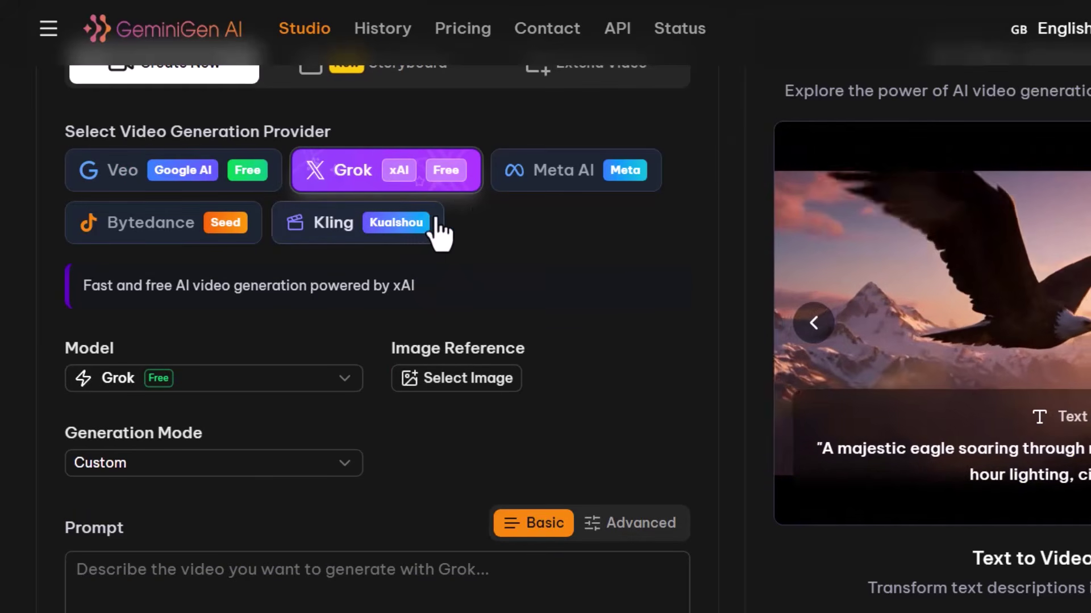
pyautogui.click(520, 196)
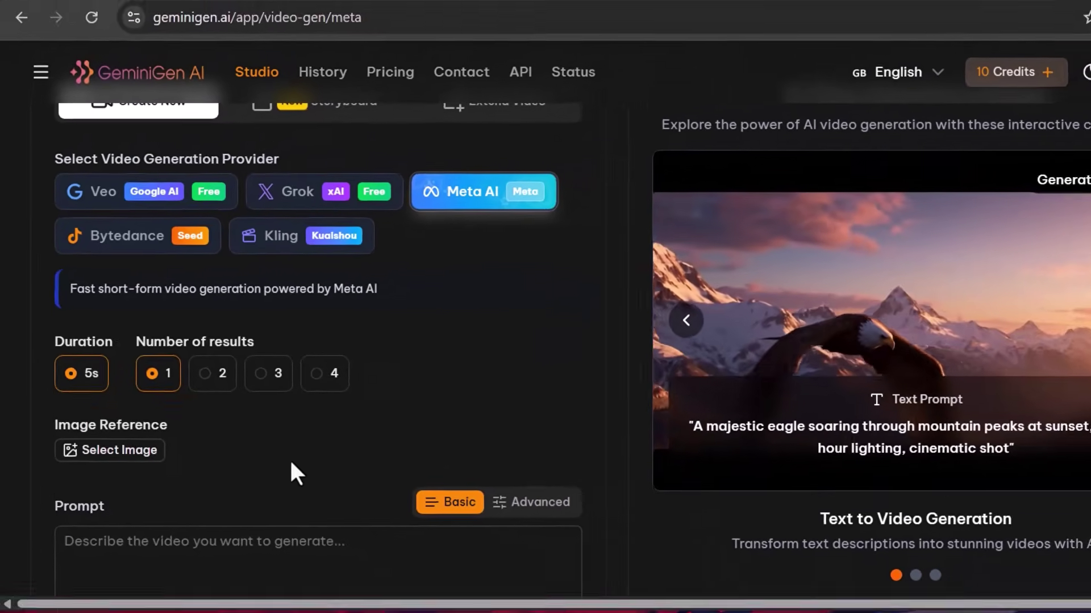
pyautogui.scroll(-3, 330, 511)
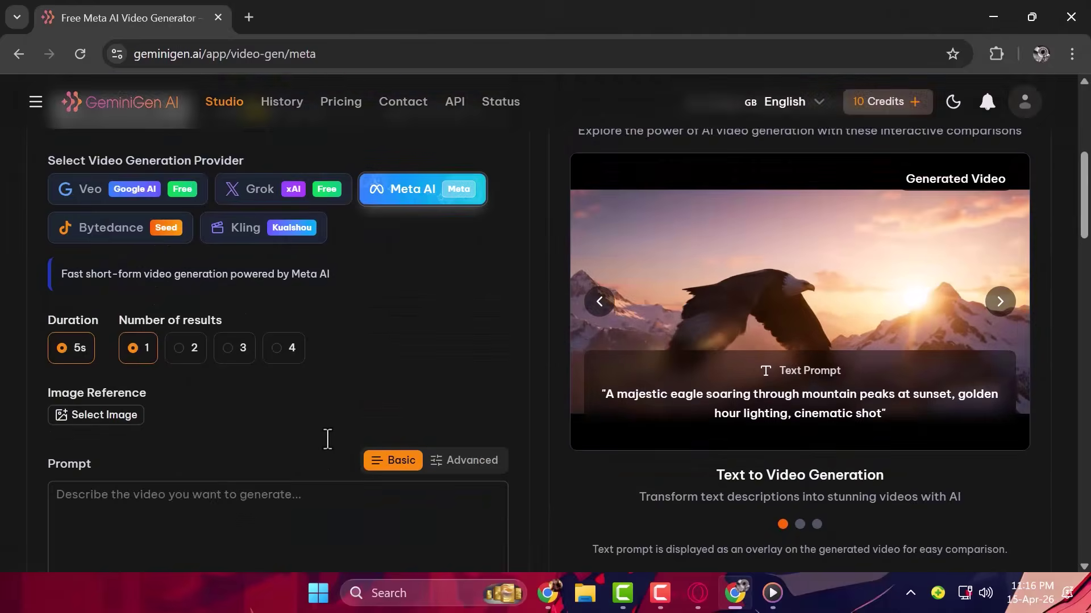
pyautogui.scroll(1, 328, 438)
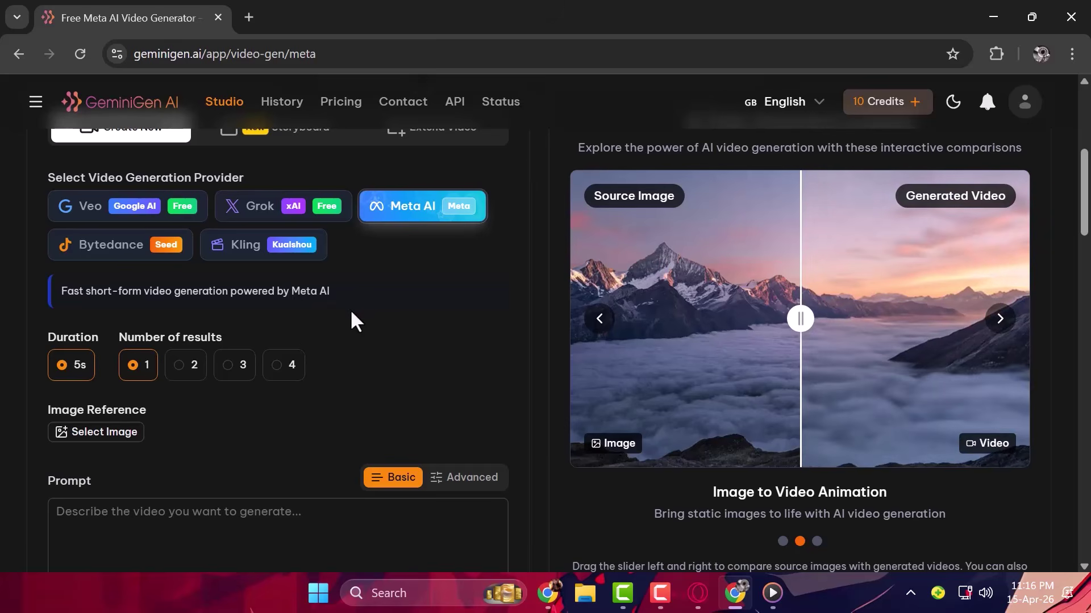
# Switch the video generation provider to Veo and check its model choices, keeping Veo 3.1 Fast
pyautogui.scroll(3, 350, 309)
pyautogui.click(113, 355)
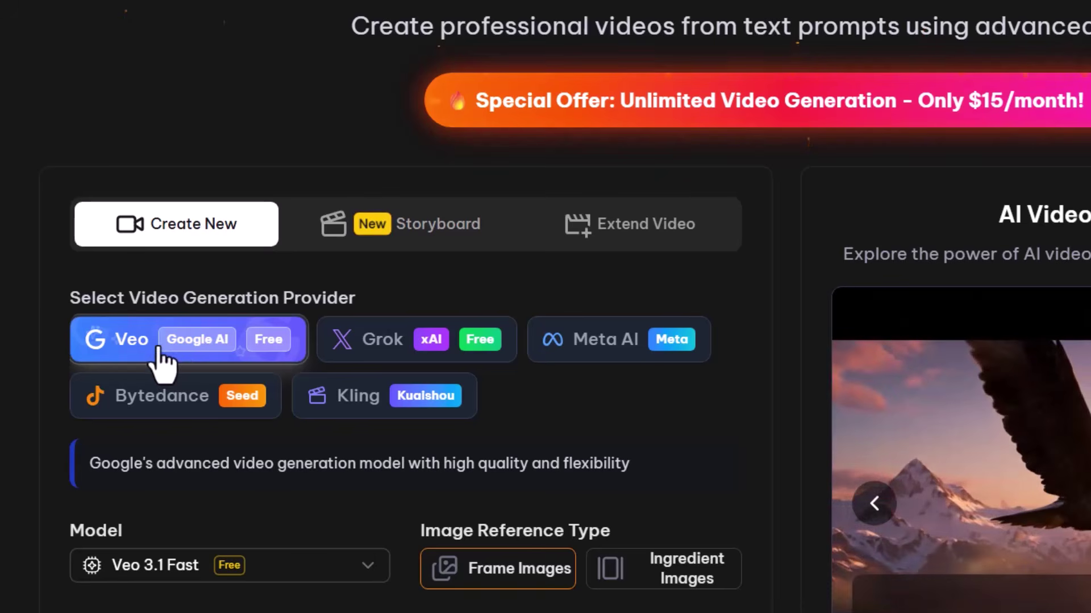
pyautogui.scroll(-4, 182, 365)
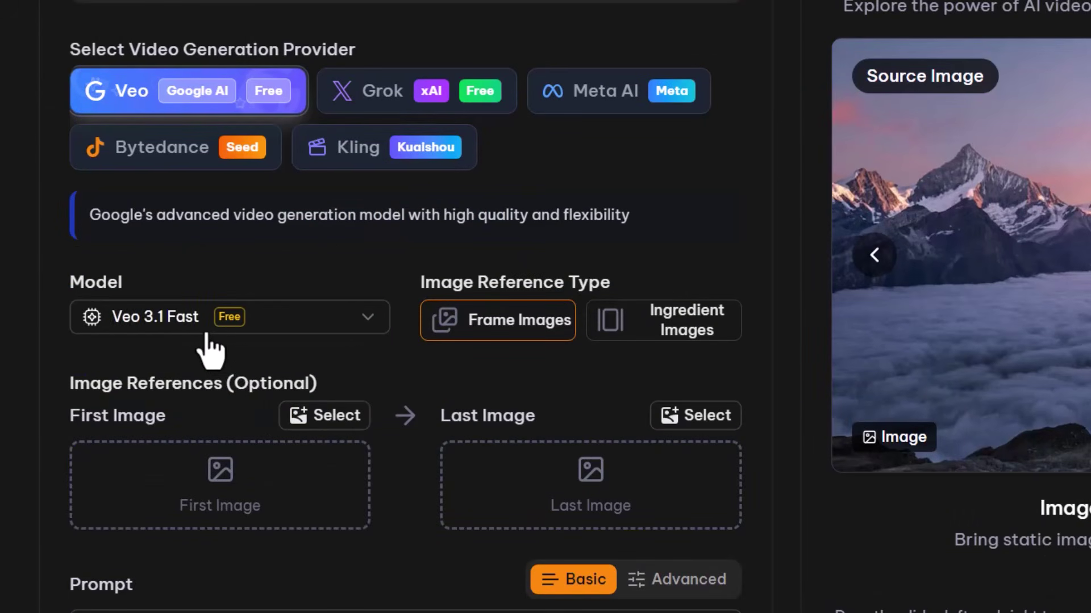
pyautogui.click(182, 331)
pyautogui.click(237, 331)
# Enter prompt "A futuristic soldier running through a collapsing space station, sparks flying, explosions in the background, zero gravity effects, dynamic camera shake, highly detailed cinematic sci-fi style"
pyautogui.scroll(-4, 224, 347)
pyautogui.click(216, 370)
pyautogui.write('A futuristic soldier running through a collapsing space station, sparks flying, explosions in the background, zero gravity effects, dynamic camera shake, highly detailed cinematic sci-fi style')
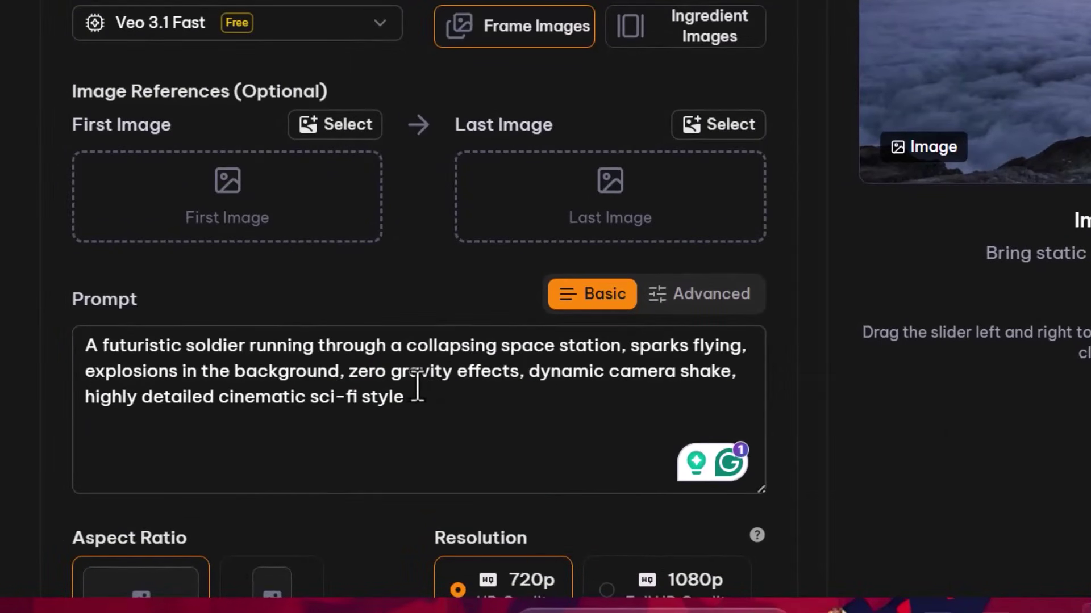
# Generate the soldier video with Veo 3.1 Fast in 16:9 at 720p
pyautogui.scroll(-5, 417, 386)
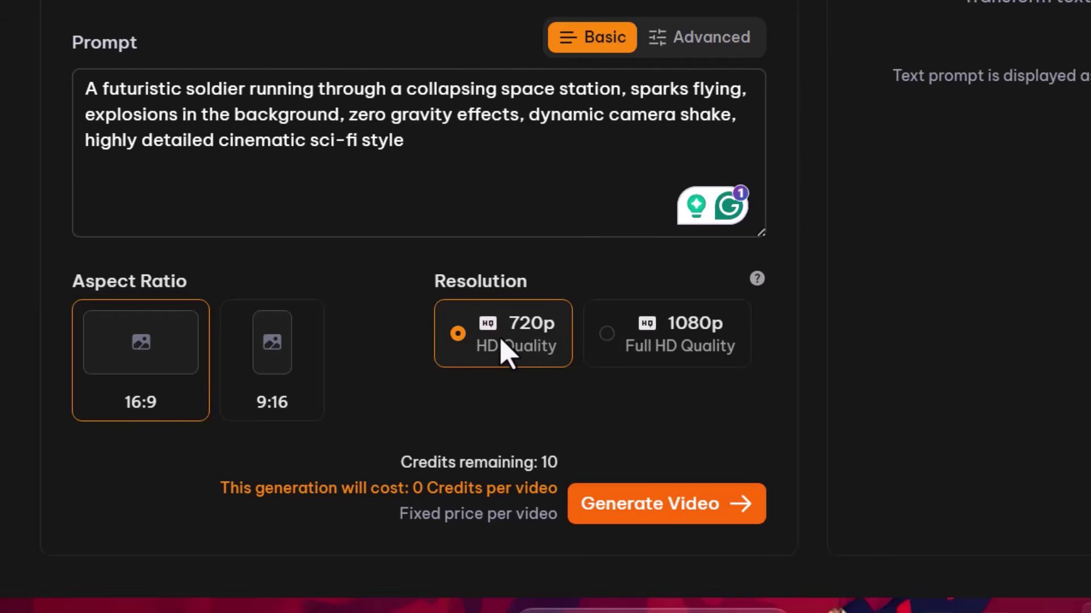
pyautogui.scroll(5, 507, 353)
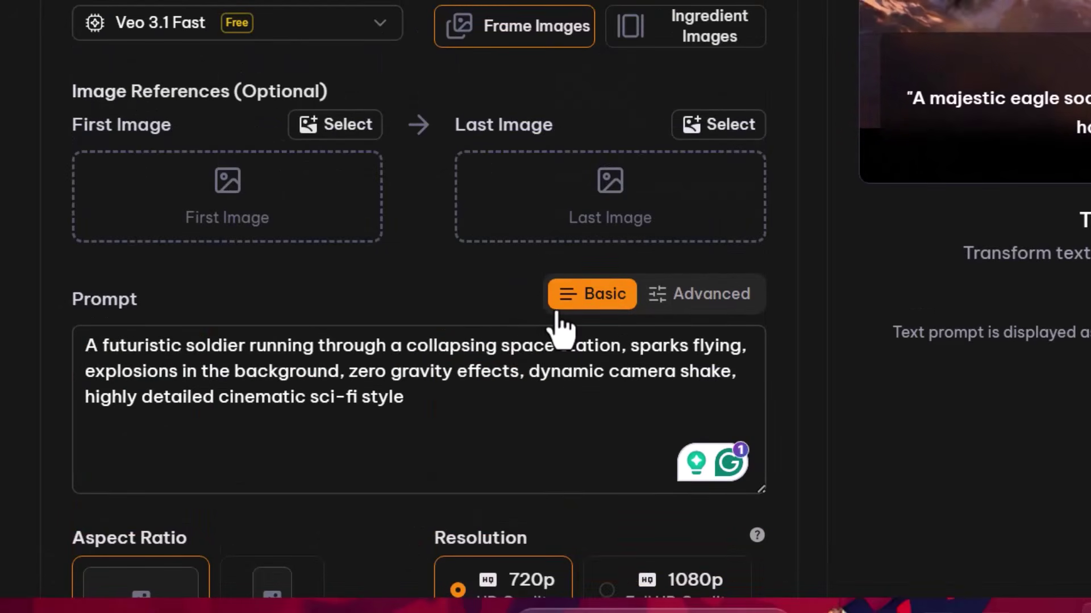
pyautogui.scroll(-5, 636, 234)
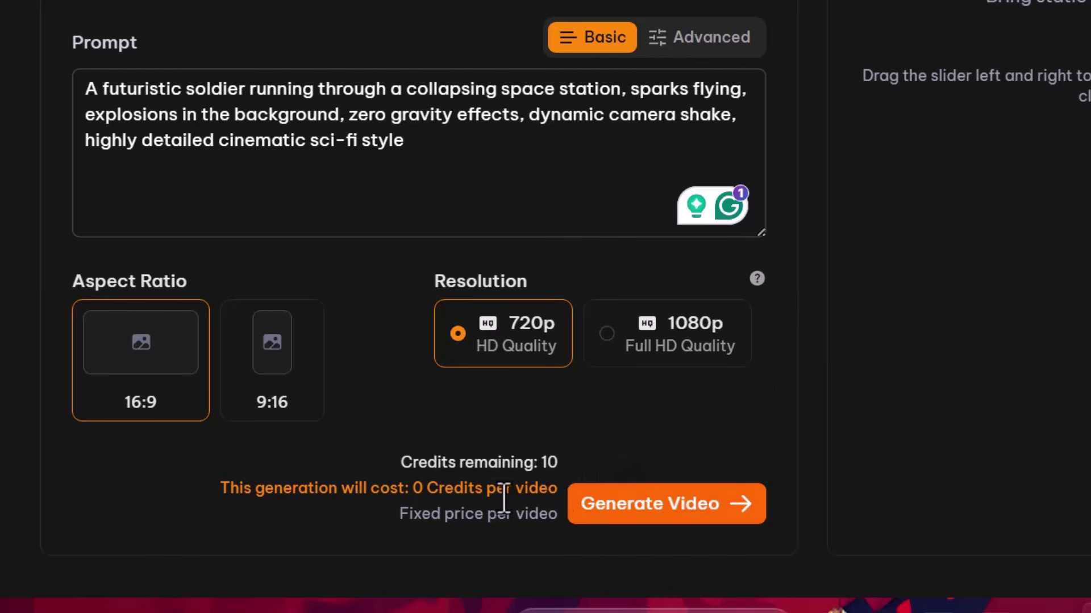
pyautogui.scroll(-5, 574, 429)
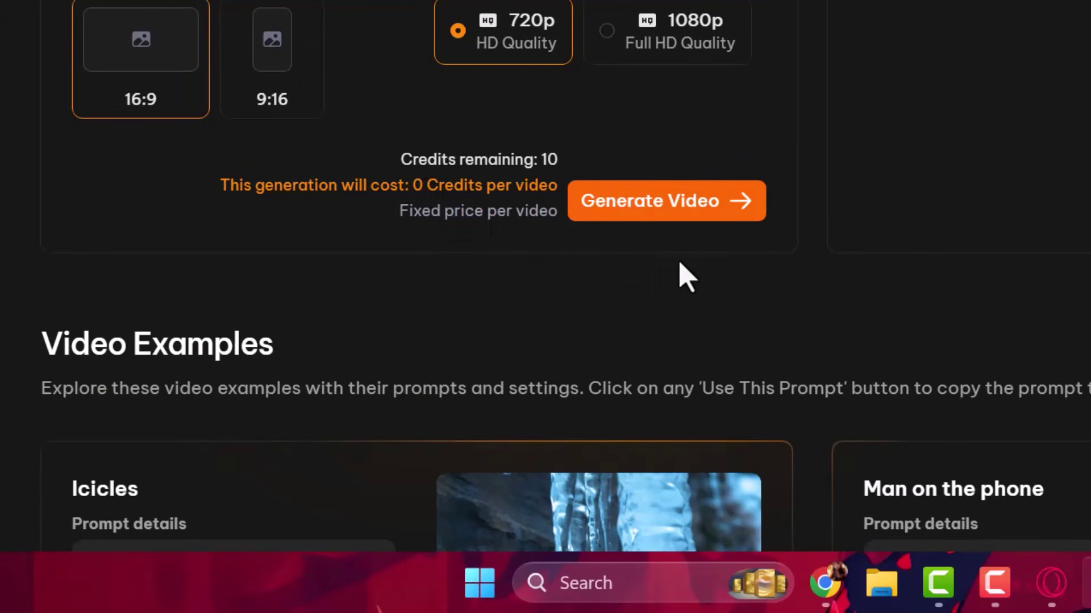
pyautogui.click(705, 206)
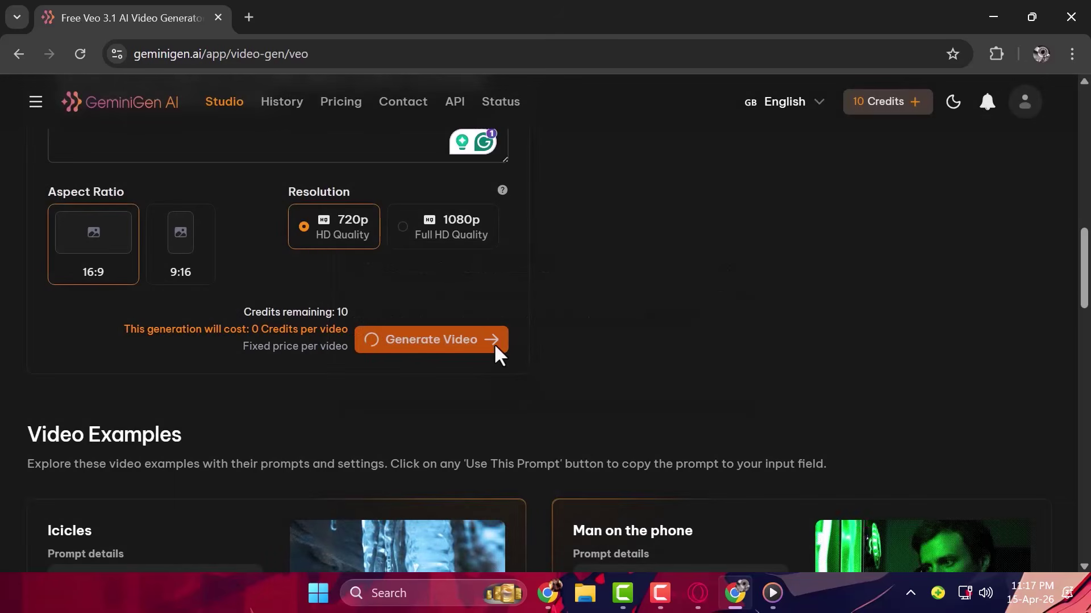
pyautogui.scroll(3, 571, 368)
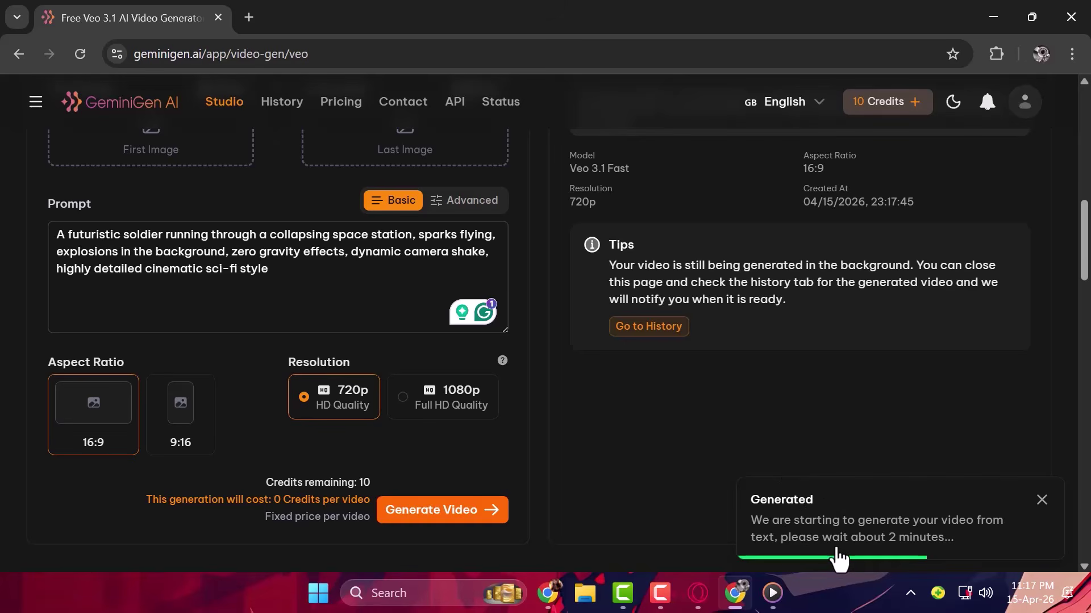
pyautogui.scroll(5, 707, 505)
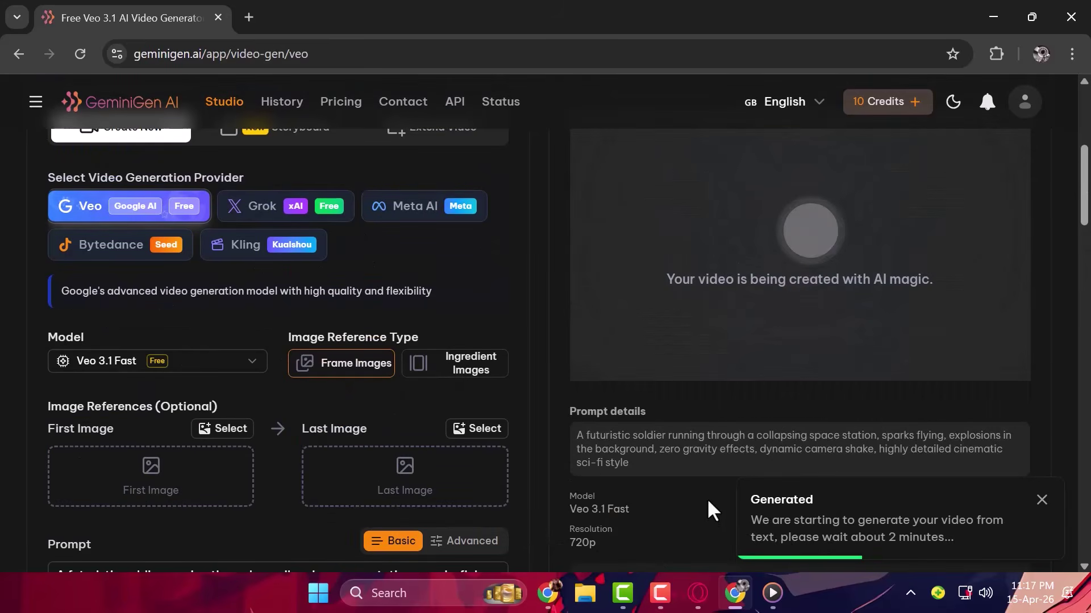
# Select Grok as the video generation provider and review the prompt about a mechanical robot in a snowstorm
pyautogui.scroll(2, 739, 466)
pyautogui.scroll(-3, 762, 438)
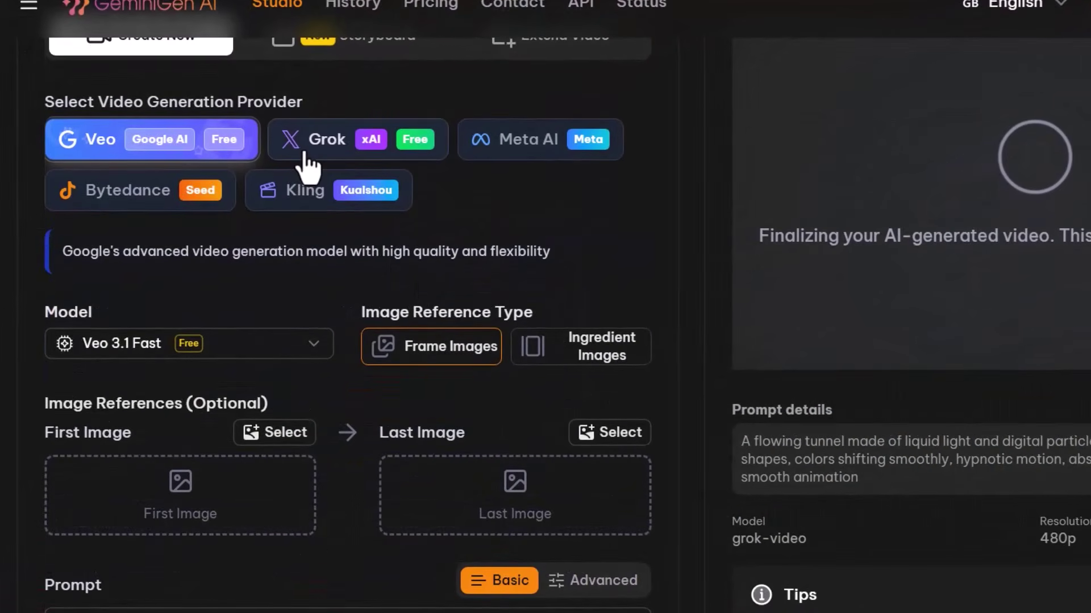
pyautogui.click(318, 152)
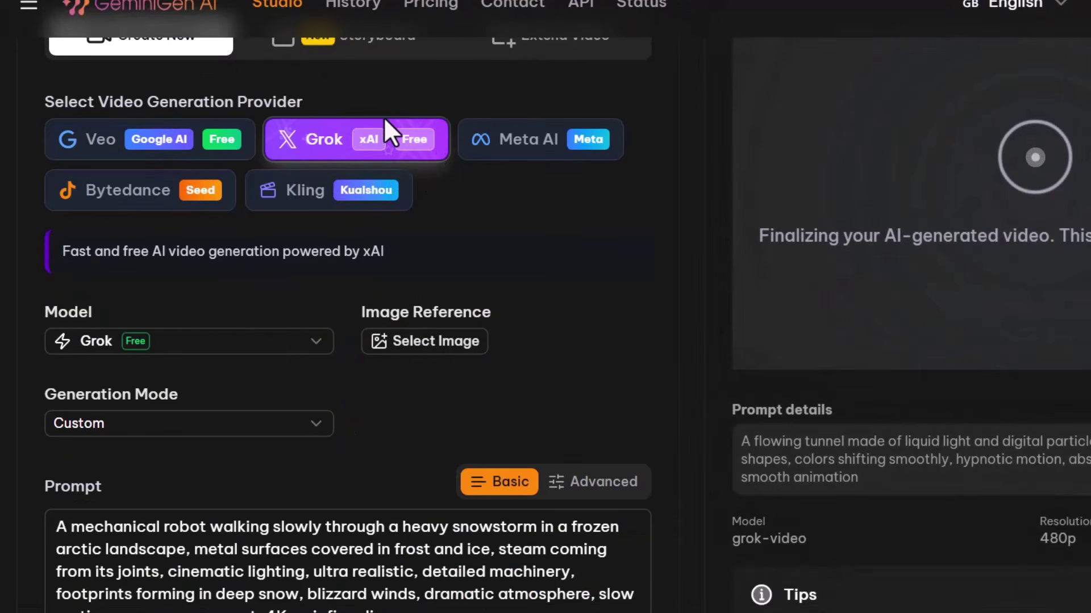
pyautogui.scroll(-4, 352, 153)
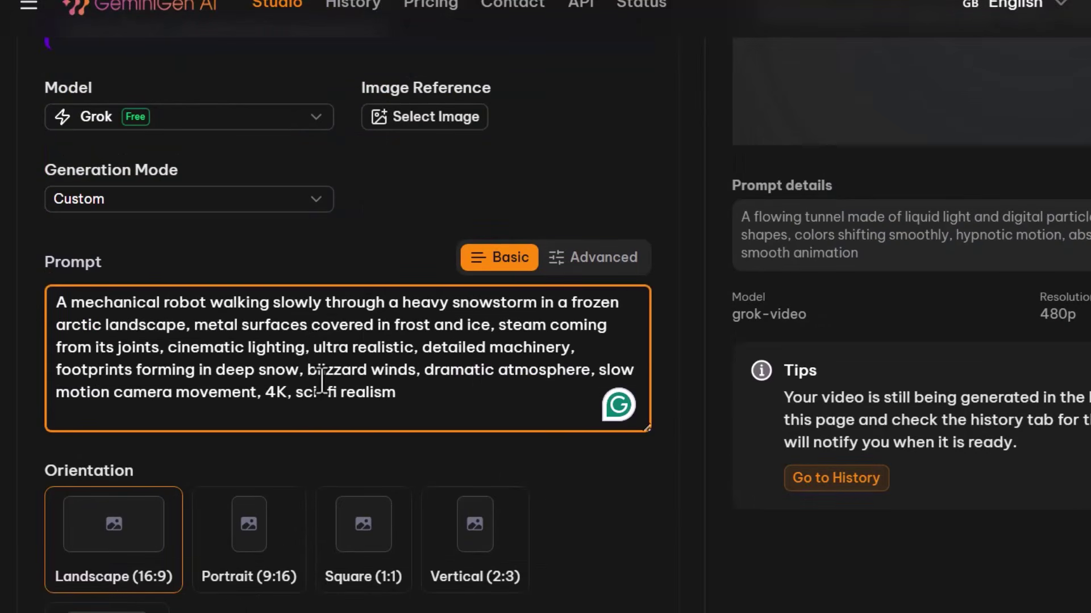
pyautogui.hotkey('ctrl', 'a')
pyautogui.press('Right')
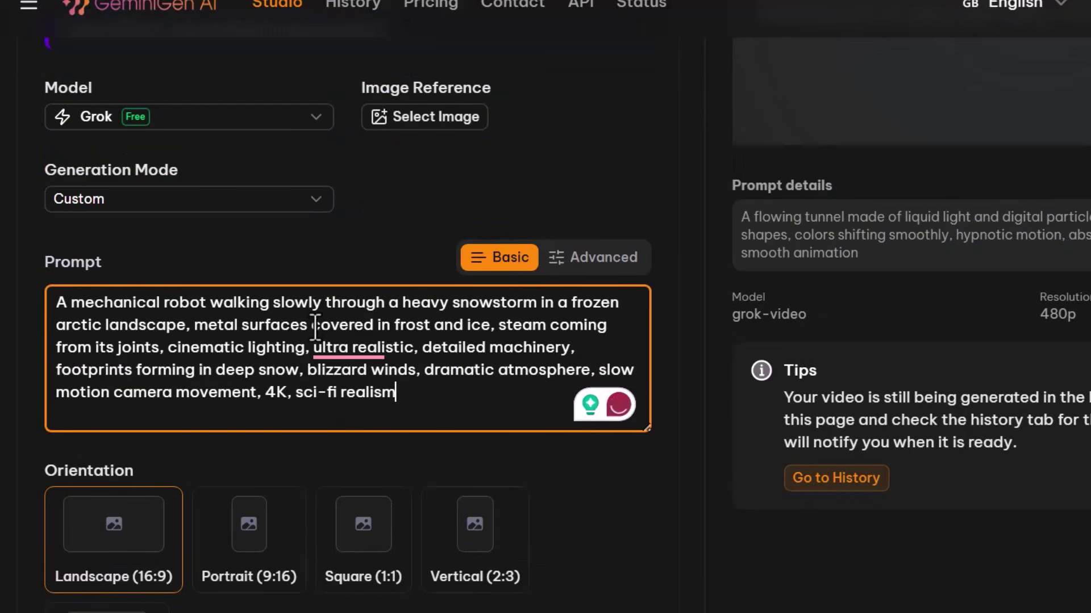
# Set Grok's generation mode to Normal for the robot video
pyautogui.scroll(4, 310, 340)
pyautogui.click(177, 435)
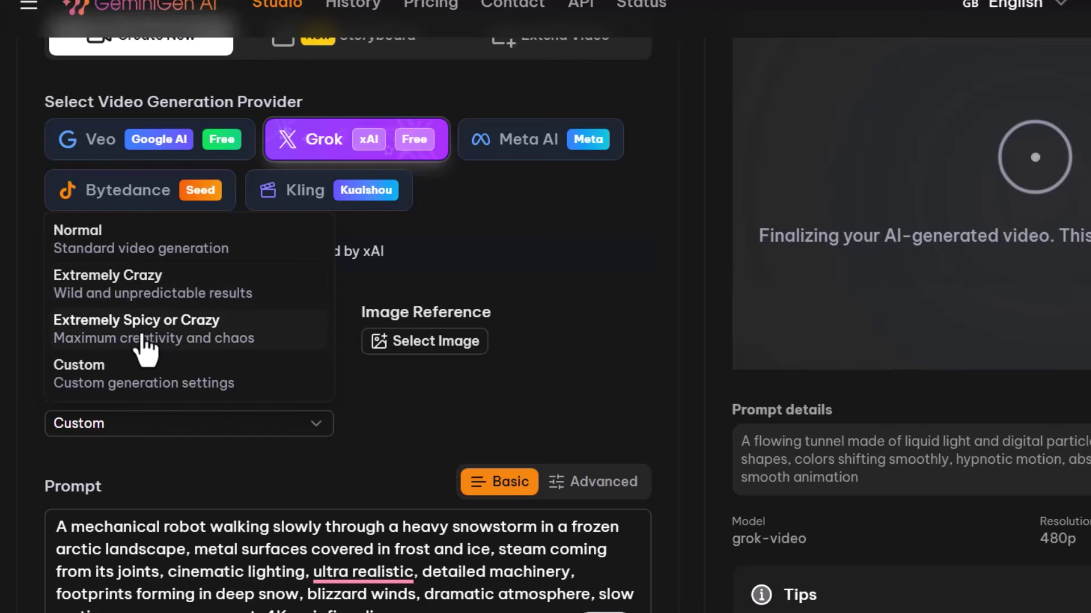
pyautogui.click(85, 242)
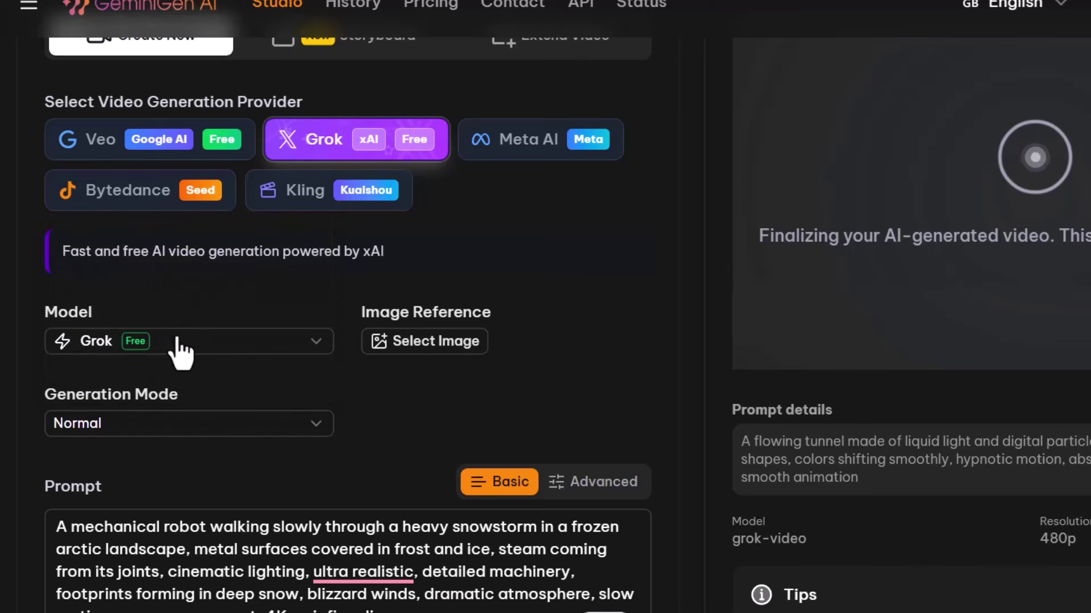
pyautogui.scroll(-4, 241, 374)
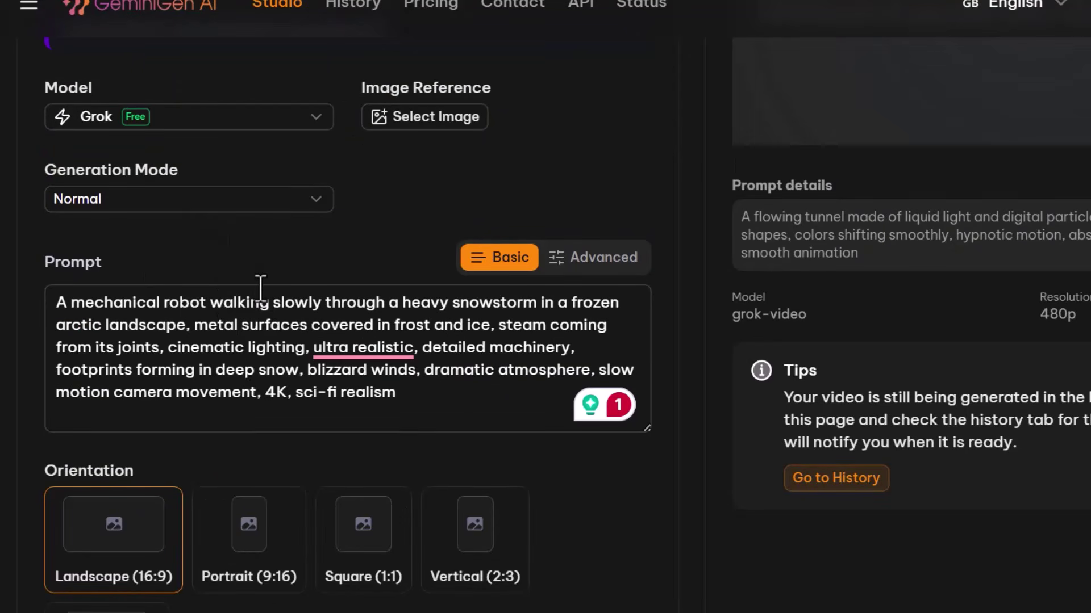
# Review the Grok video settings and set the robot video's orientation to Landscape (16:9)
pyautogui.scroll(-4, 260, 287)
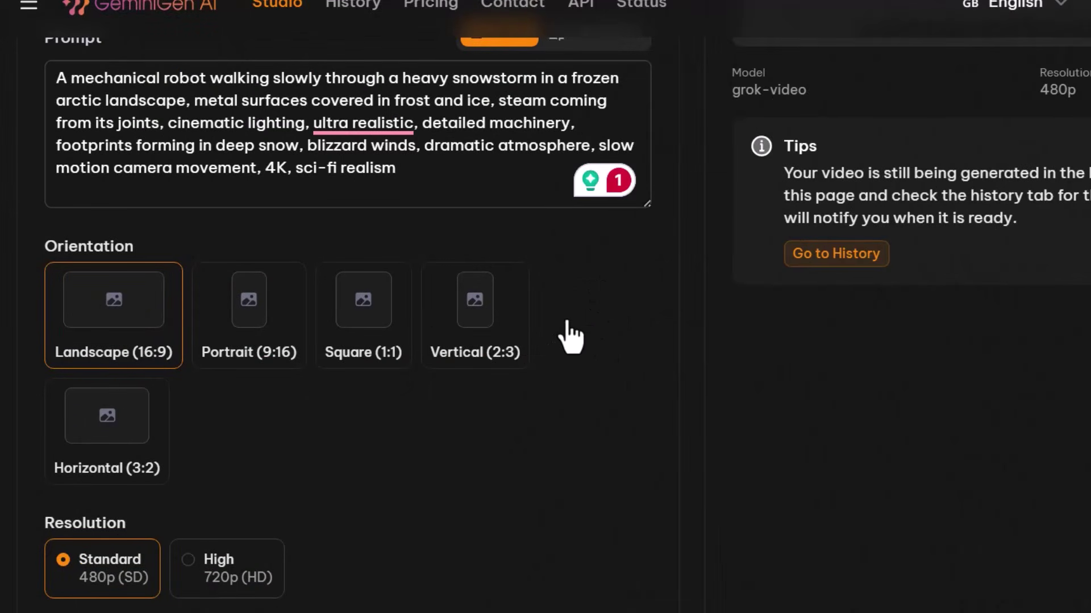
pyautogui.scroll(8, 570, 338)
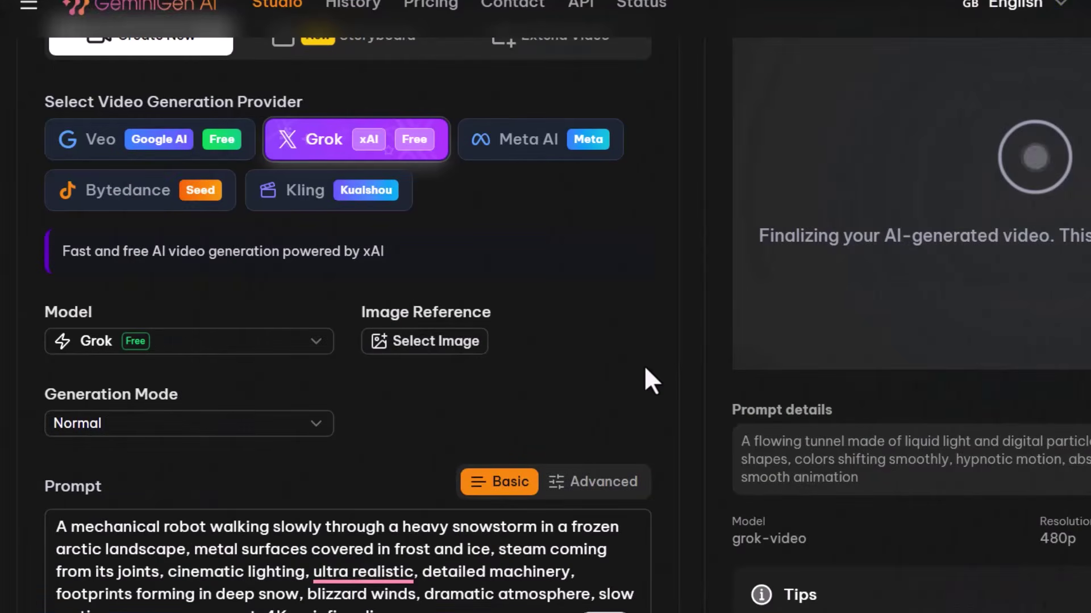
pyautogui.scroll(-8, 646, 370)
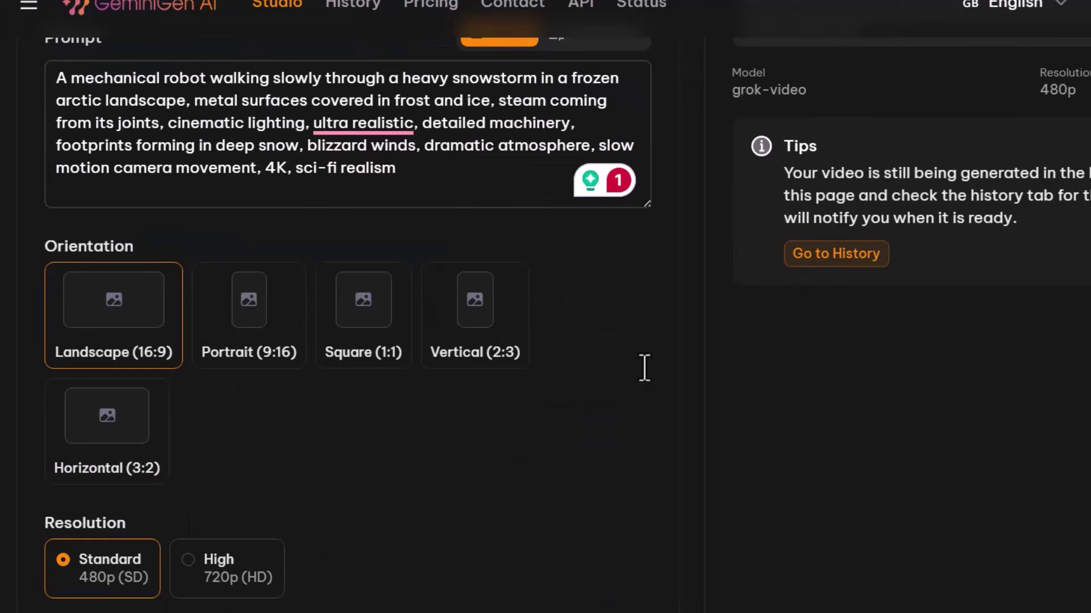
pyautogui.scroll(5, 647, 384)
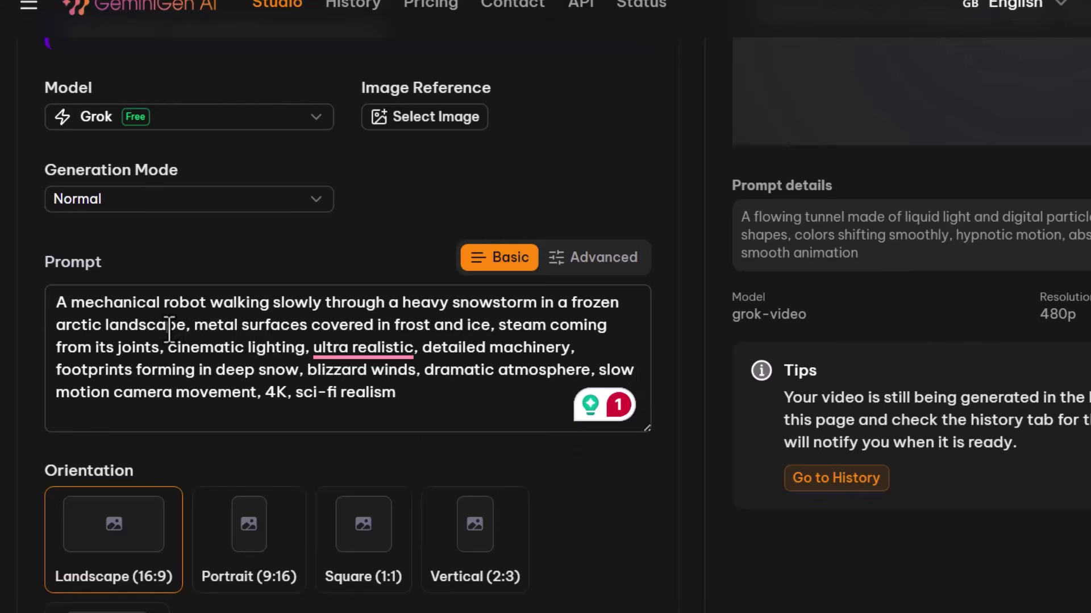
pyautogui.click(168, 326)
pyautogui.scroll(-4, 310, 378)
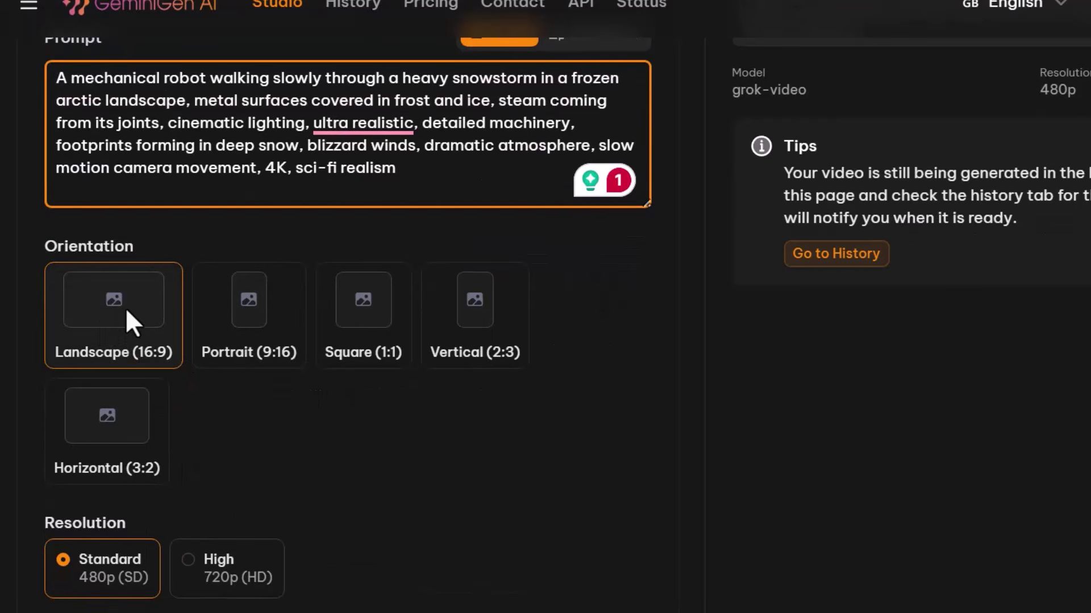
pyautogui.click(121, 349)
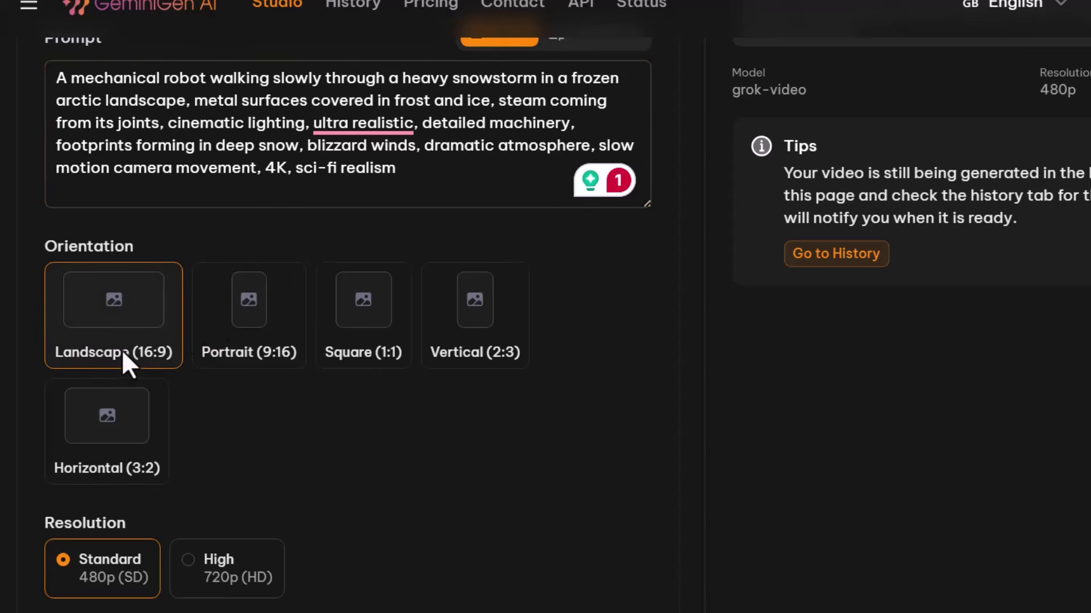
# Set the duration to 6 seconds and generate the robot video with Grok at Standard 480p
pyautogui.scroll(-4, 211, 397)
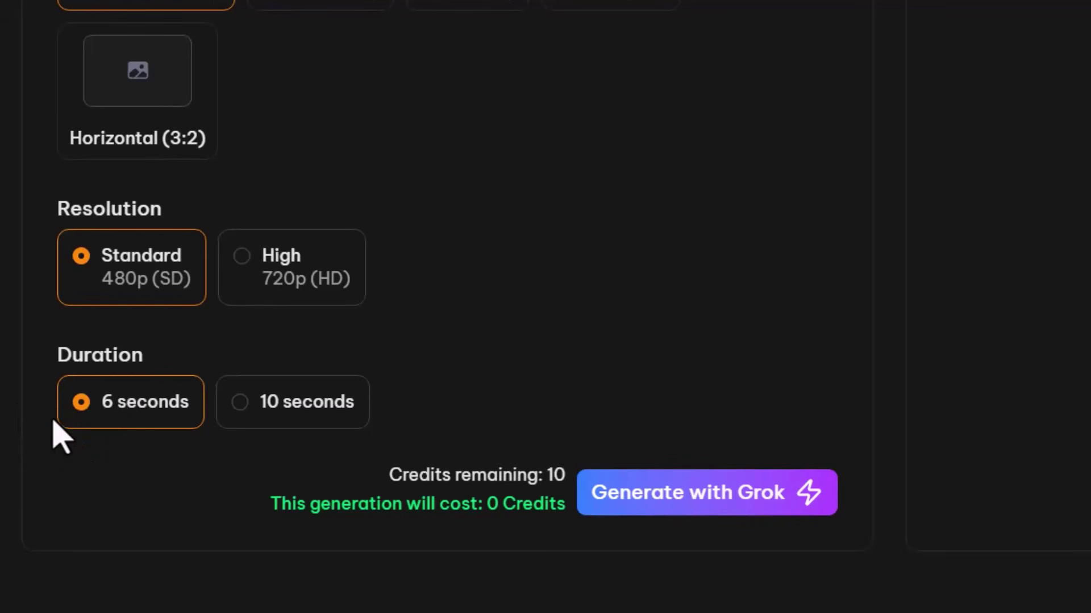
pyautogui.click(223, 408)
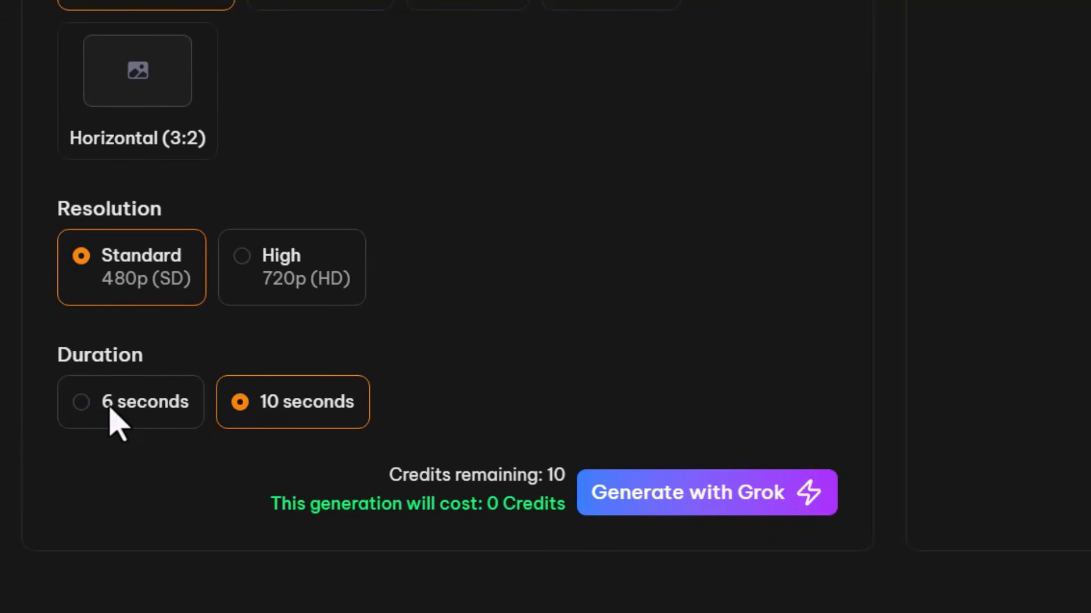
pyautogui.click(85, 405)
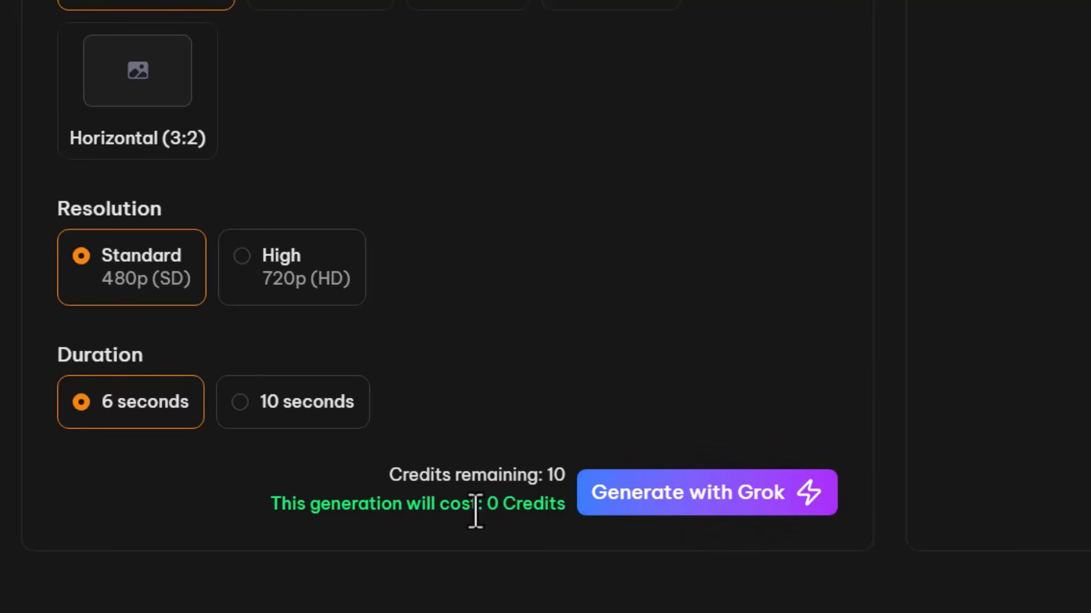
pyautogui.click(723, 506)
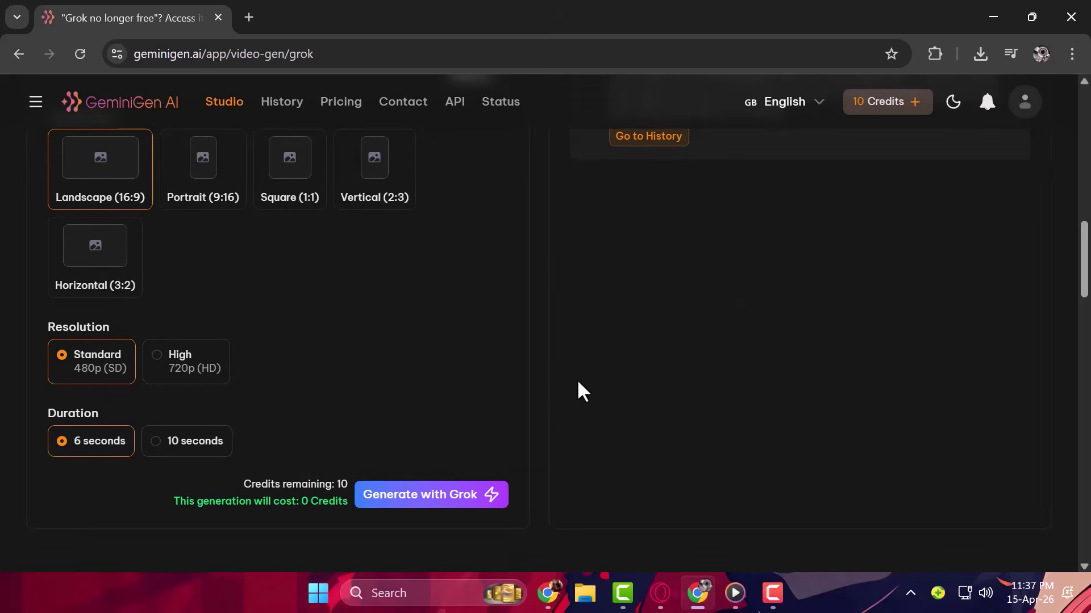
pyautogui.scroll(-3, 653, 349)
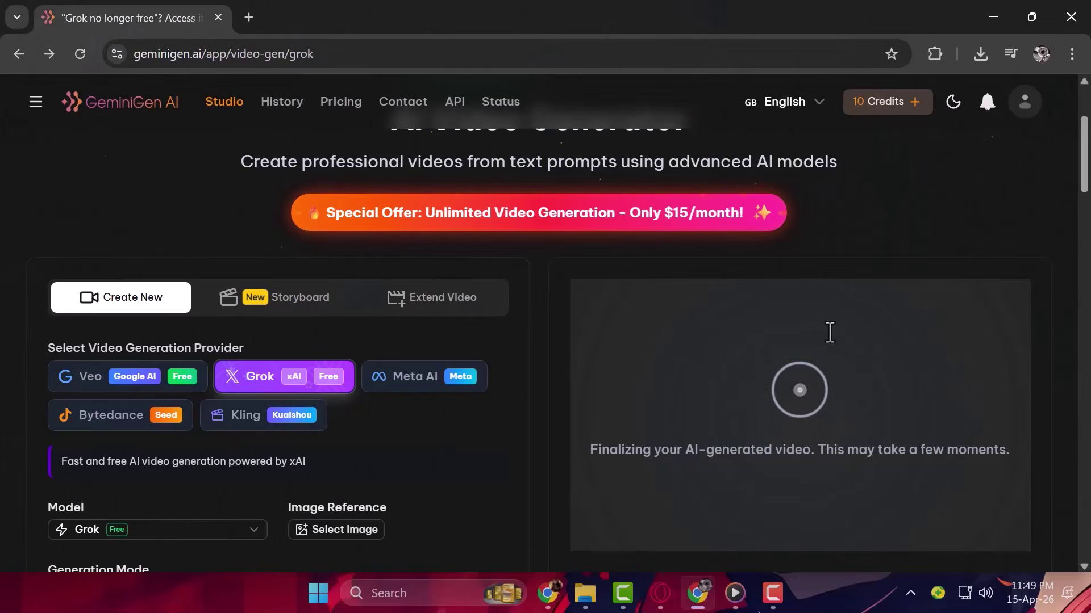
# Switch to the Imagen image generator, look through the Grok and Meta AI providers, and select Google AI's Imagen
pyautogui.scroll(-3, 829, 330)
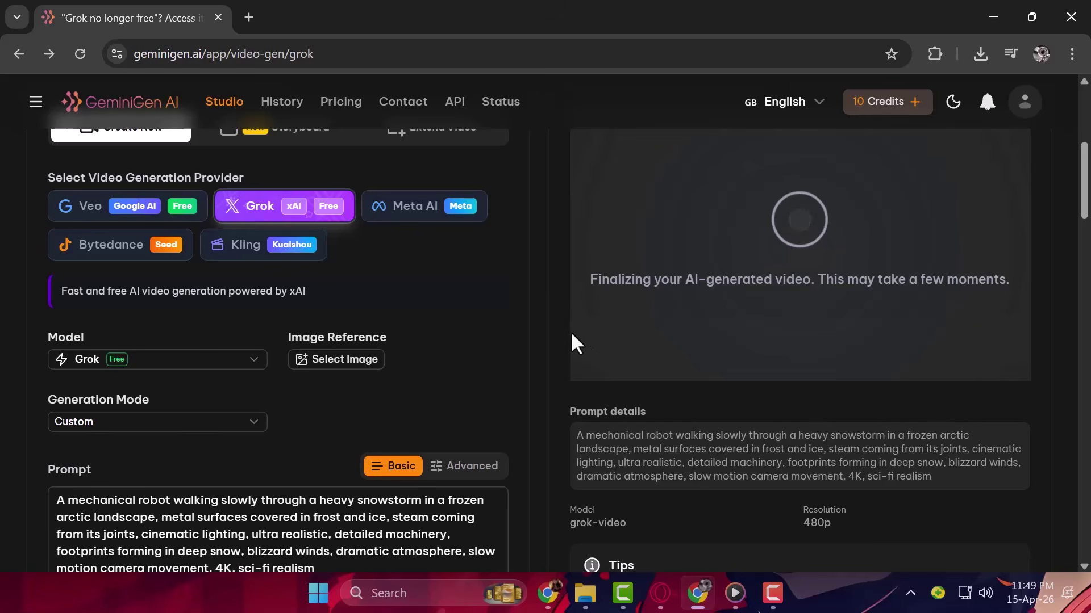
pyautogui.scroll(5, 491, 243)
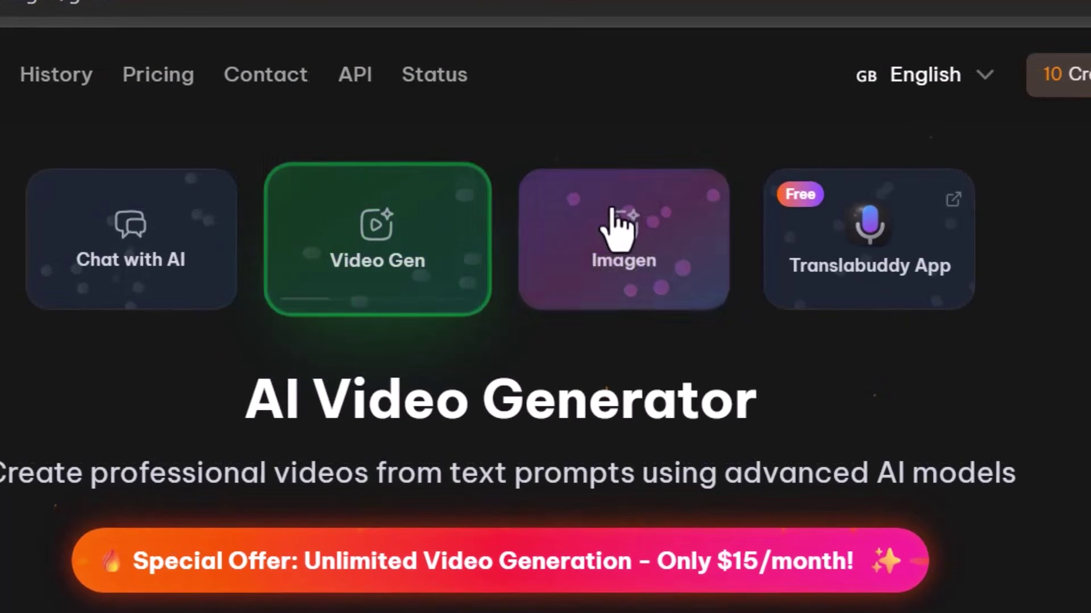
pyautogui.click(613, 232)
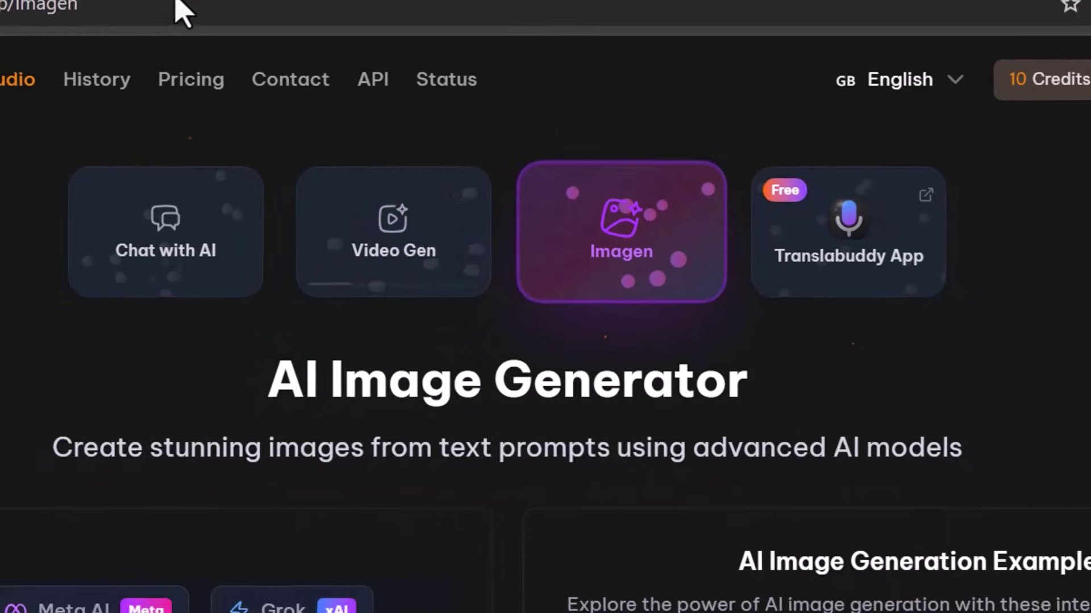
pyautogui.scroll(-3, 597, 295)
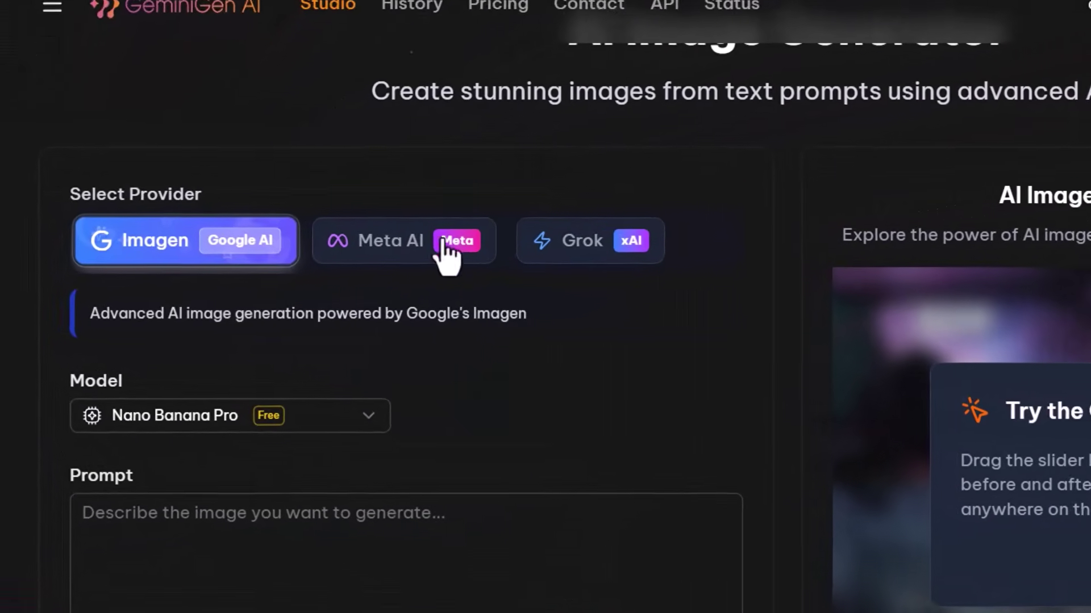
pyautogui.click(568, 253)
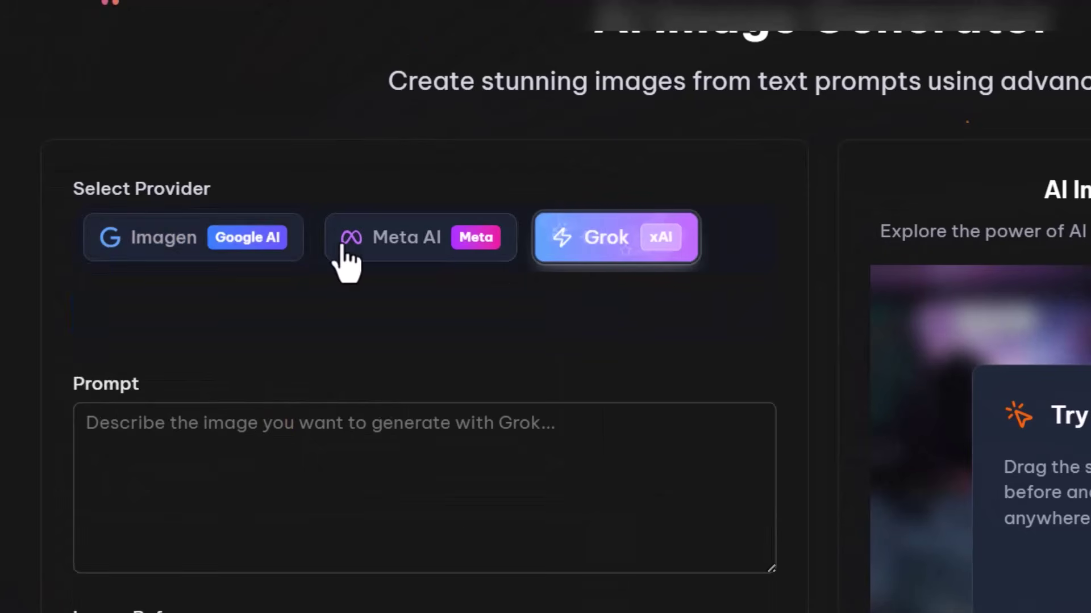
pyautogui.click(342, 250)
pyautogui.click(245, 250)
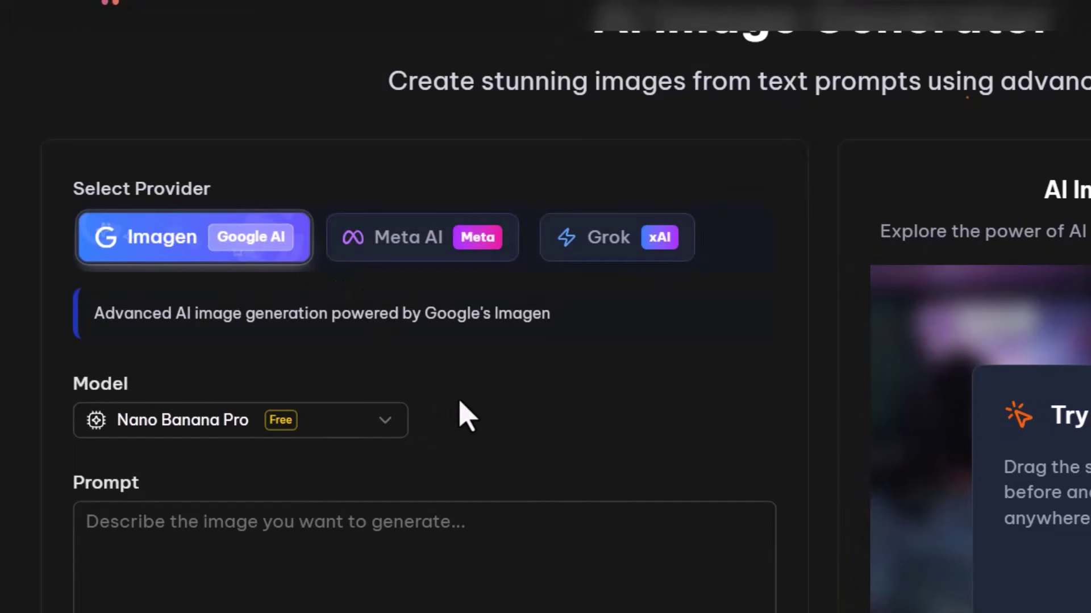
# Choose the free Nano Banana 2 model and the 16:9 aspect ratio for the image
pyautogui.scroll(-5, 397, 341)
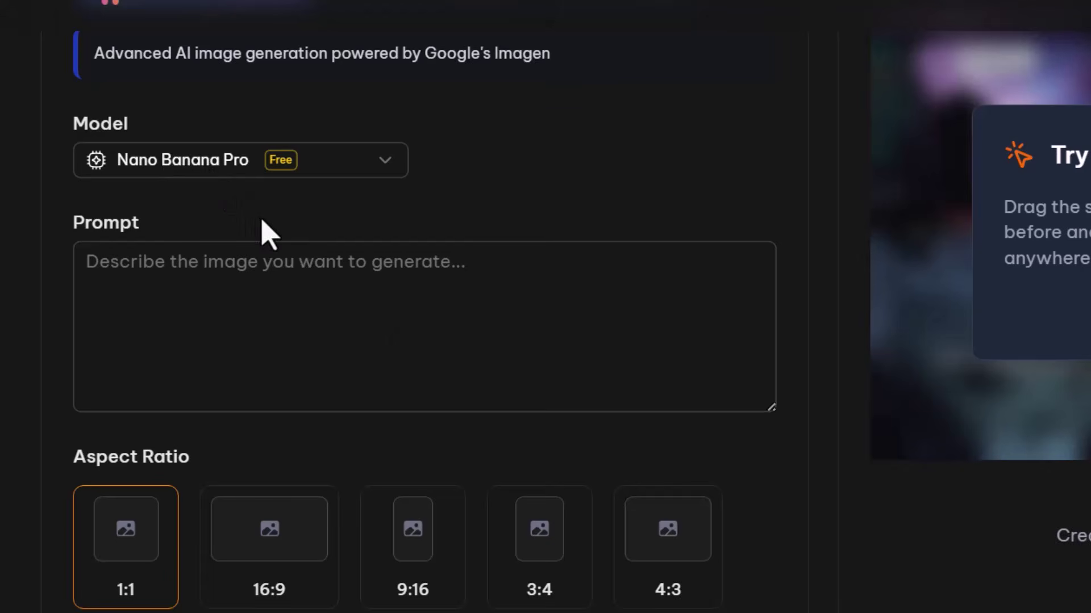
pyautogui.scroll(5, 267, 232)
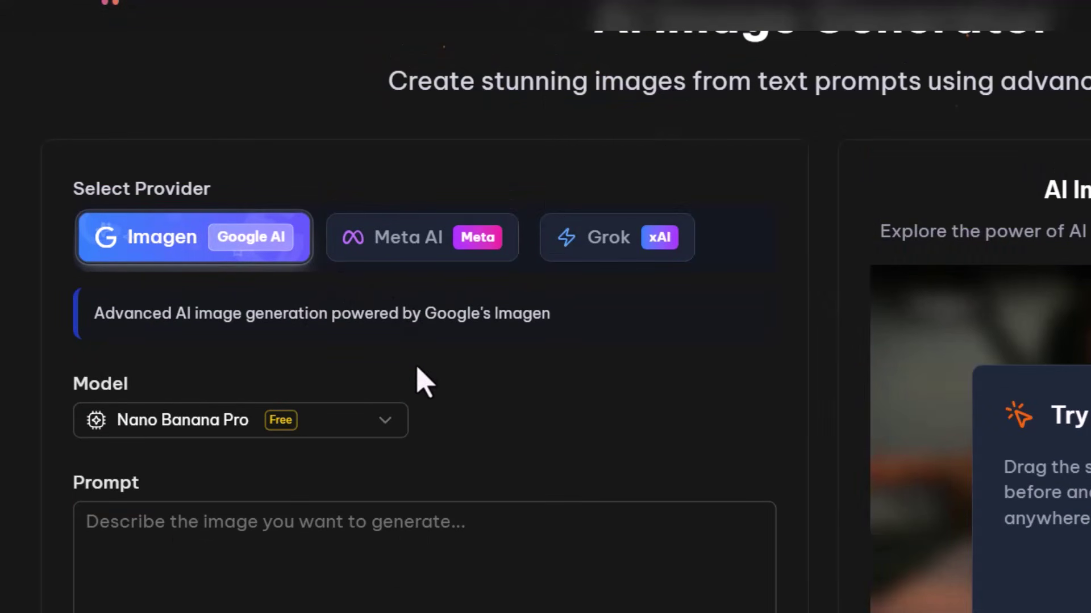
pyautogui.click(344, 435)
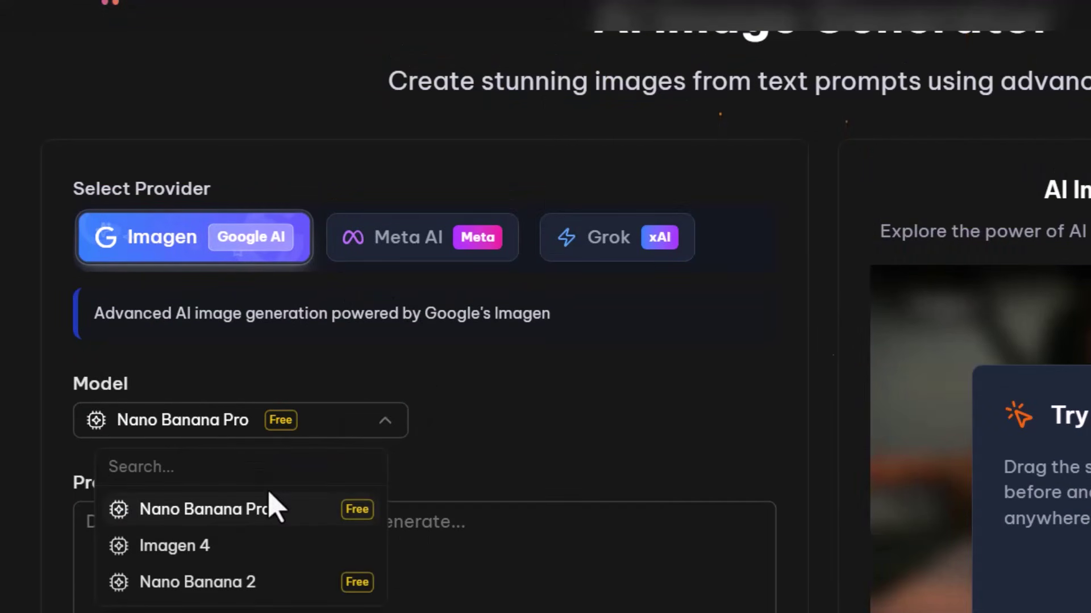
pyautogui.scroll(-2, 267, 500)
pyautogui.click(245, 475)
pyautogui.click(222, 465)
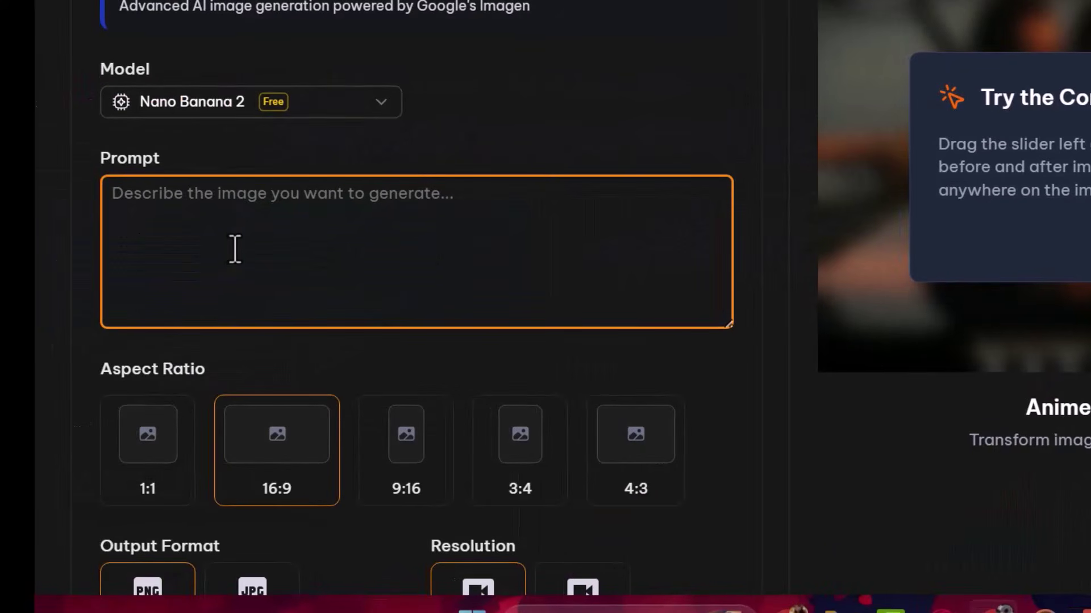
# Generate a 1K PNG image from a prompt describing a futuristic cyberpunk city at night with neon lights reflecting on wet streets and flying vehicles in the sky
pyautogui.write('A futuristic cyberpunk city at night with neon lights reflecting on wet streets, flying vehicles in the sky, dense atmosphere, holographic billboards, ultra realistic, cinematic perspective, 8K detail')
pyautogui.scroll(-4, 304, 214)
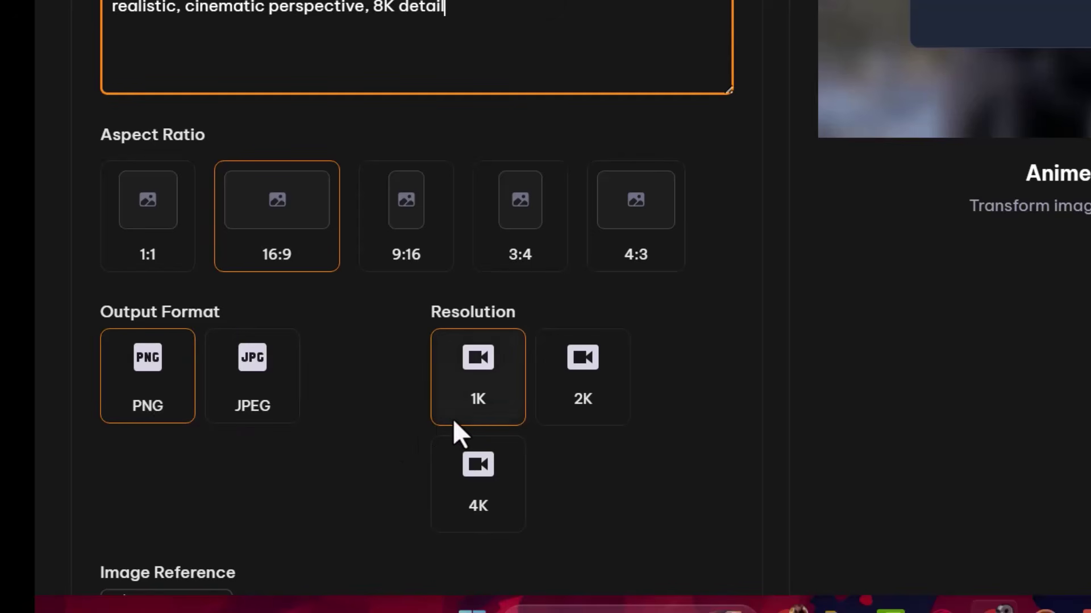
pyautogui.scroll(-4, 826, 415)
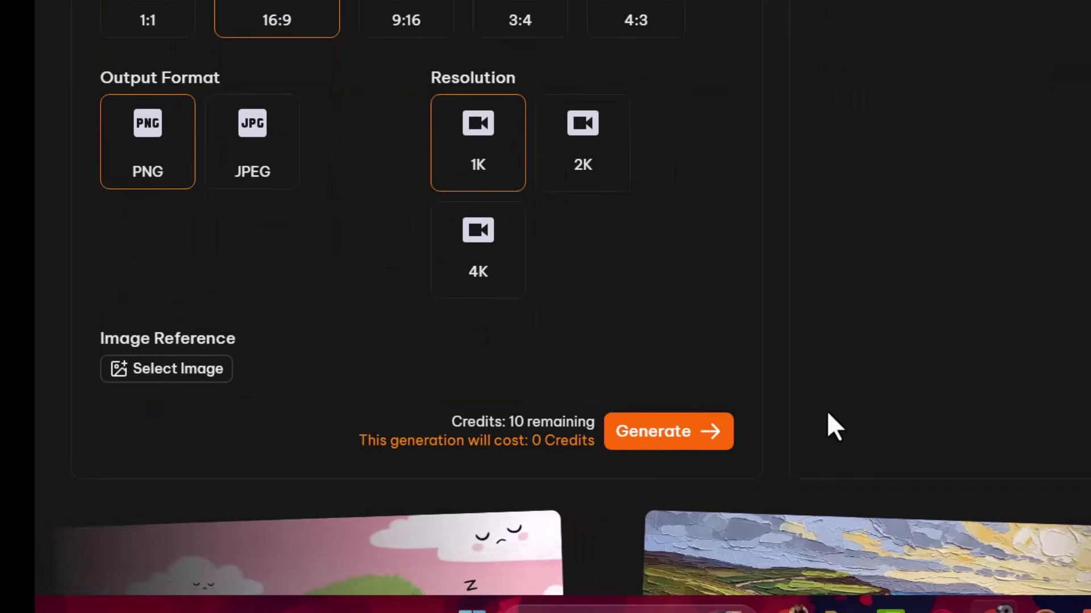
pyautogui.click(633, 453)
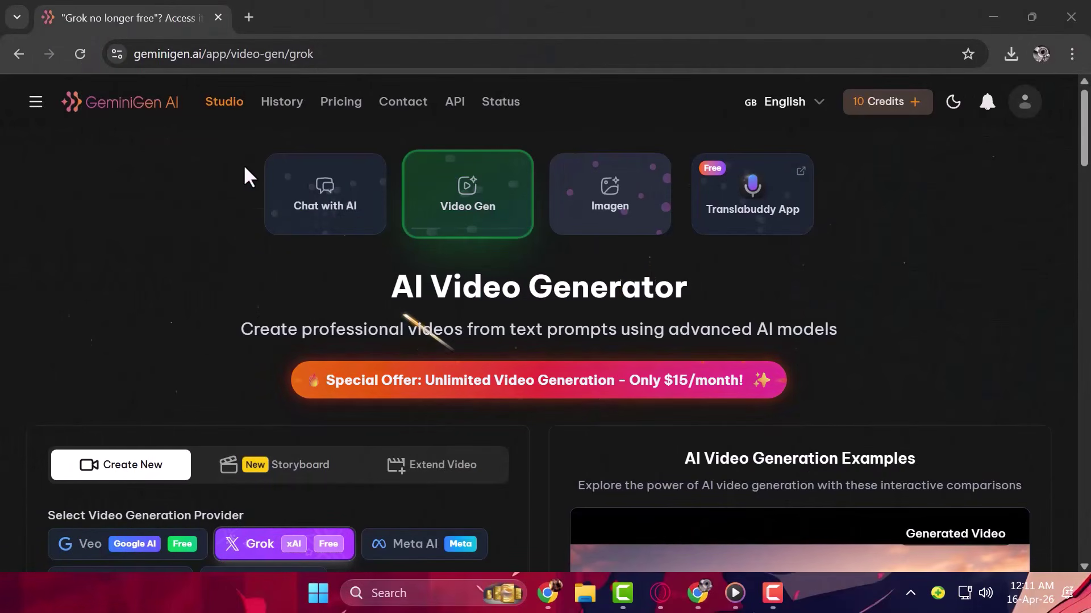
# Open the generation history and look through all the generated images and videos
pyautogui.scroll(-3, 432, 262)
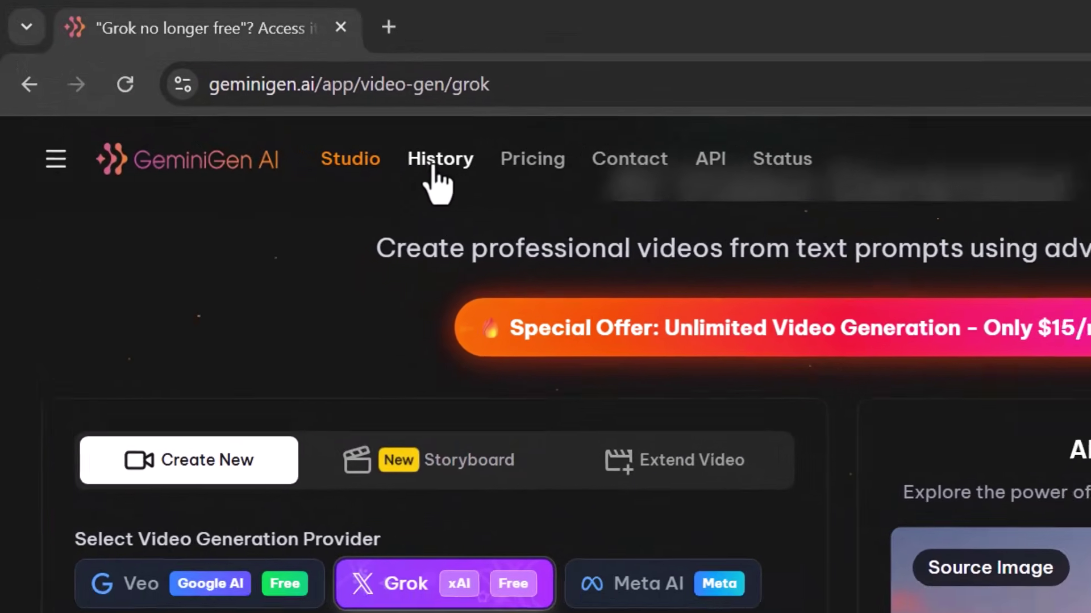
pyautogui.click(462, 170)
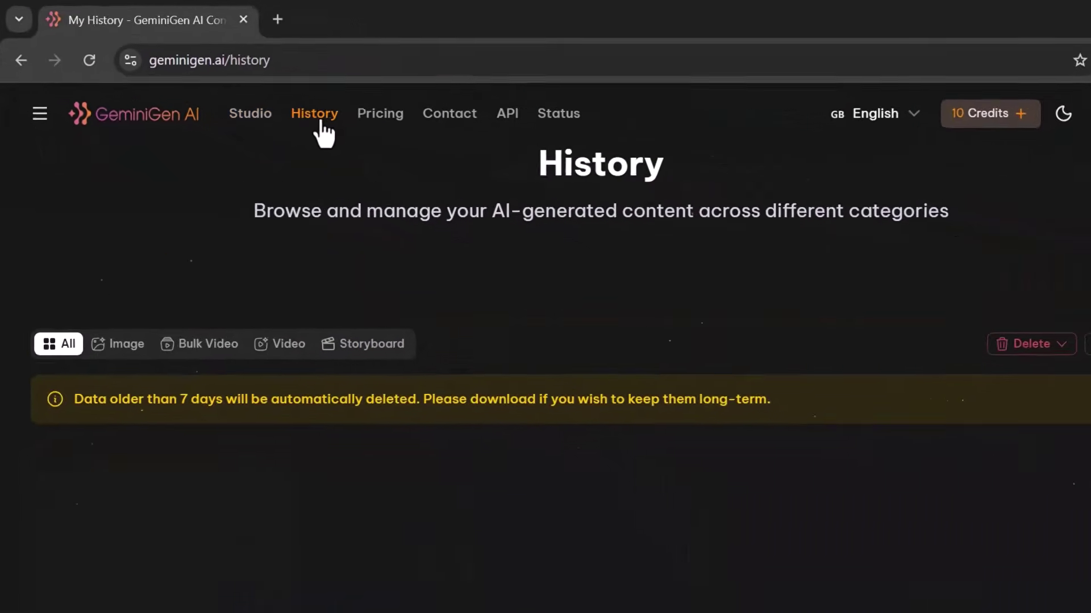
pyautogui.scroll(-3, 338, 195)
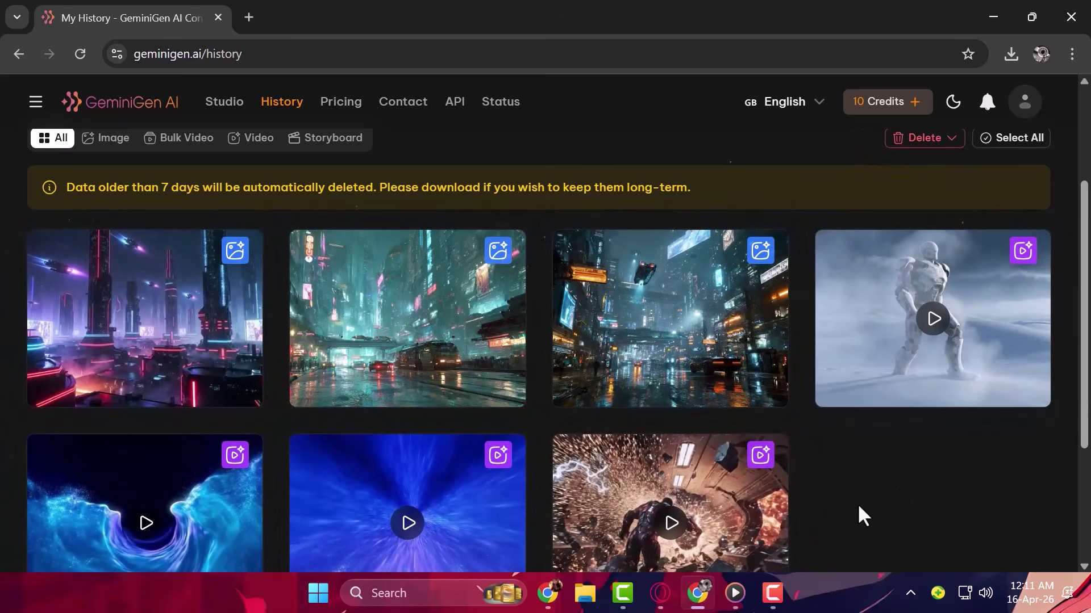
pyautogui.scroll(-3, 860, 508)
pyautogui.scroll(3, 795, 438)
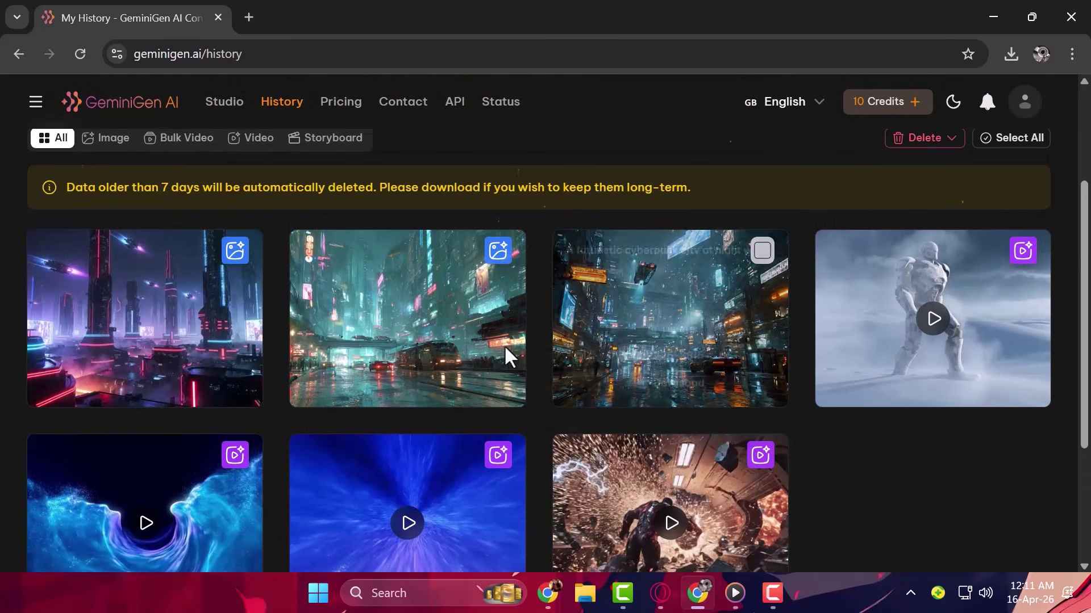
pyautogui.scroll(-3, 848, 448)
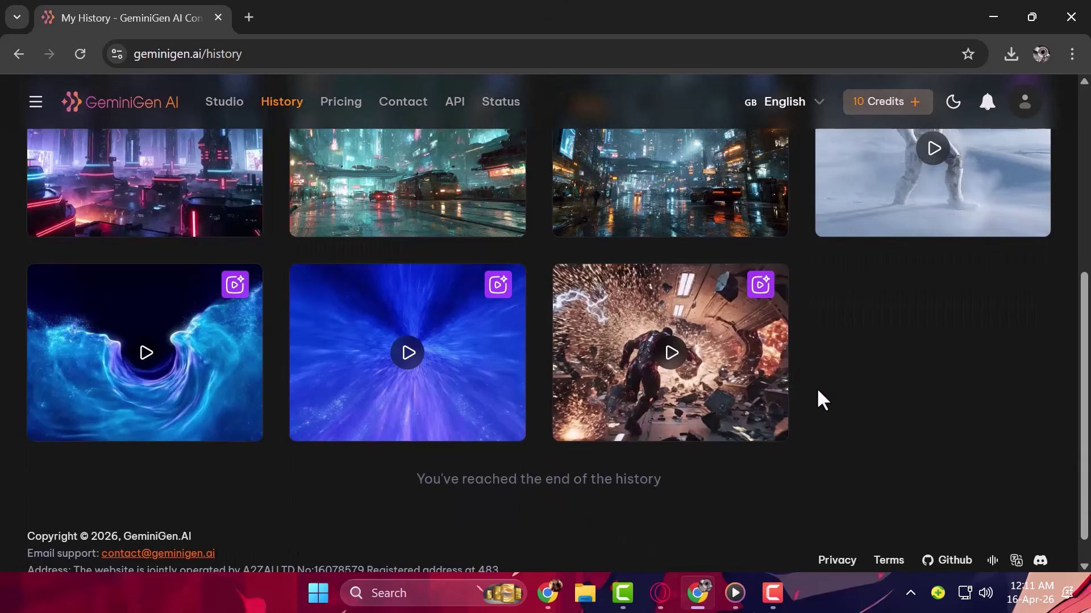
pyautogui.scroll(3, 826, 387)
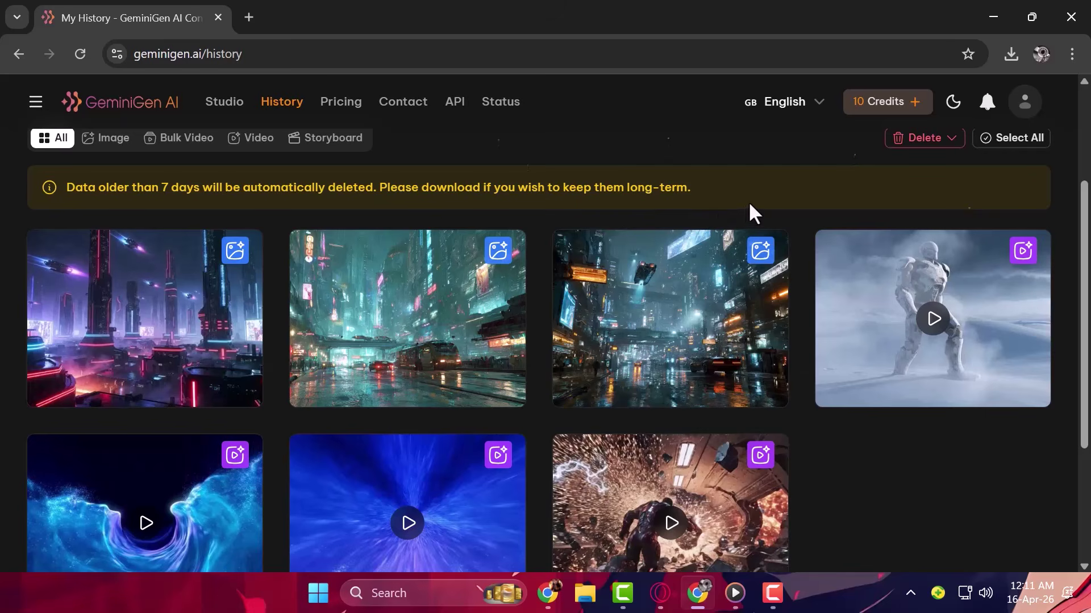
pyautogui.scroll(3, 748, 201)
pyautogui.scroll(-3, 799, 266)
pyautogui.scroll(3, 886, 494)
pyautogui.scroll(-3, 548, 145)
pyautogui.scroll(3, 550, 146)
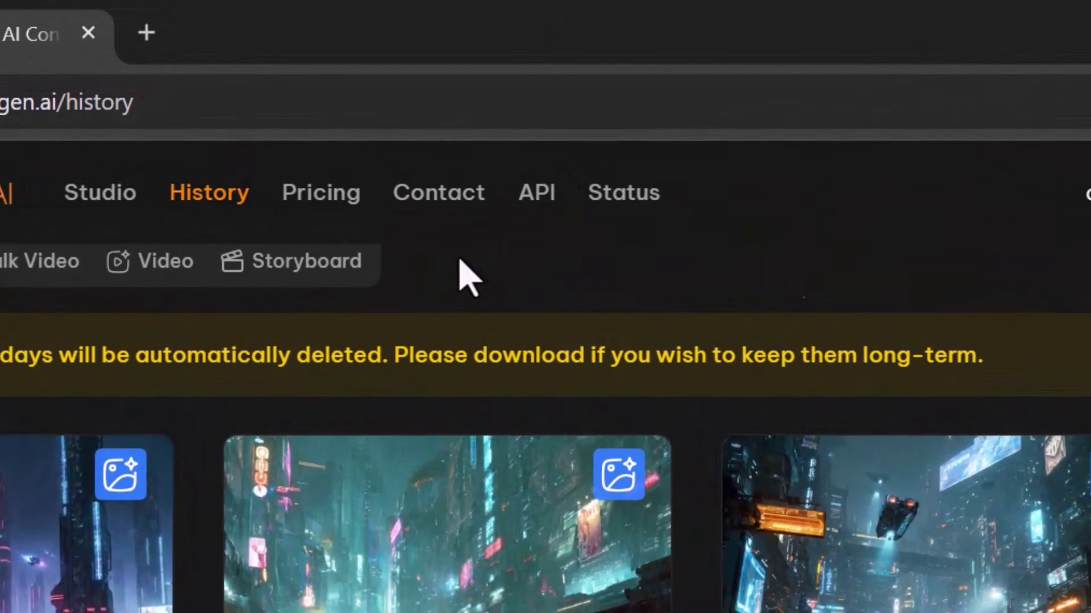
# Open the system status page and check the availability and success rates of the video generation models
pyautogui.click(620, 205)
pyautogui.scroll(-3, 658, 215)
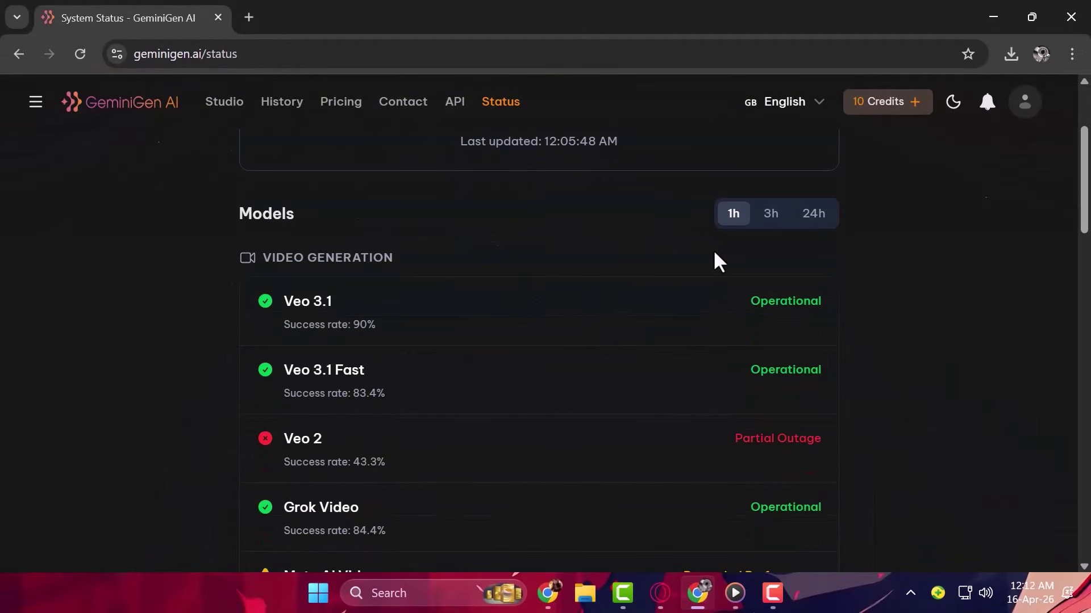
pyautogui.scroll(-3, 392, 362)
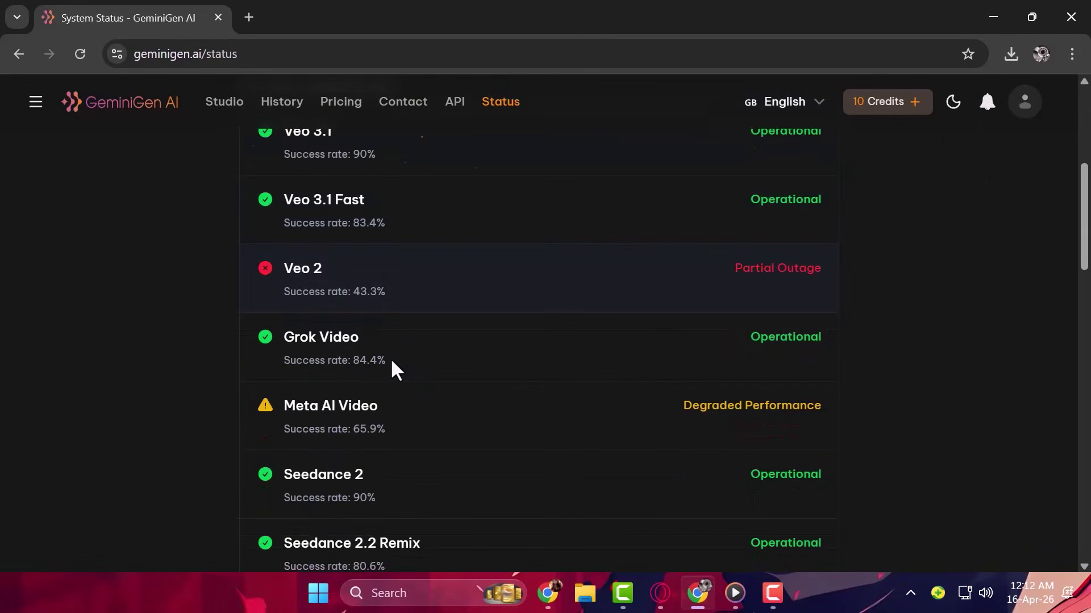
pyautogui.scroll(3, 363, 307)
pyautogui.scroll(-3, 370, 312)
pyautogui.scroll(-3, 295, 346)
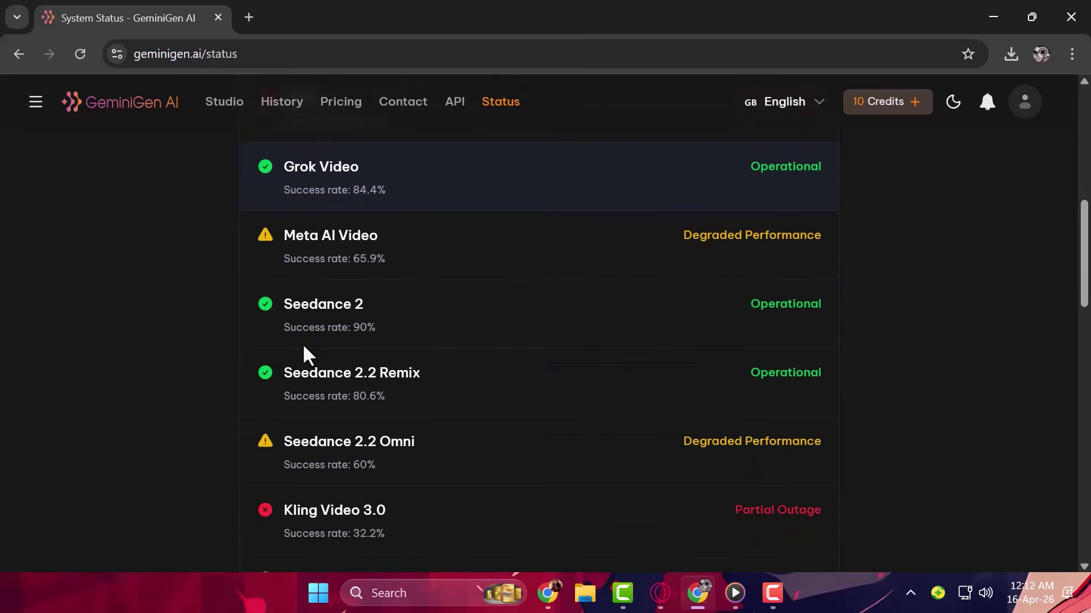
pyautogui.scroll(-3, 329, 284)
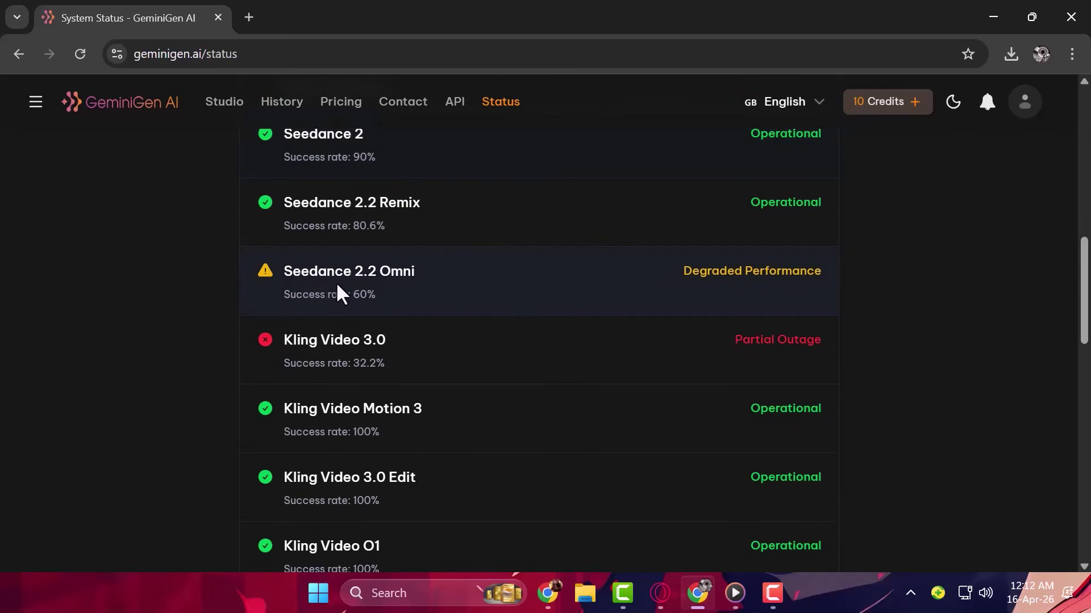
# Check the status and success rates of the Seedance and Kling video models through to the end of the video list
pyautogui.scroll(-3, 336, 282)
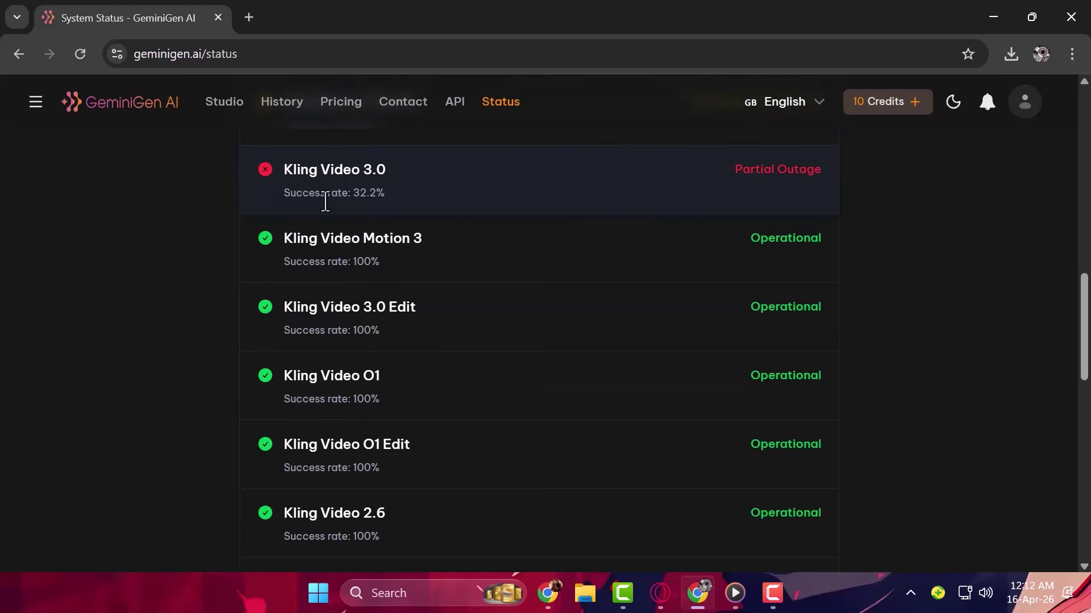
pyautogui.scroll(-3, 341, 239)
pyautogui.scroll(-3, 316, 260)
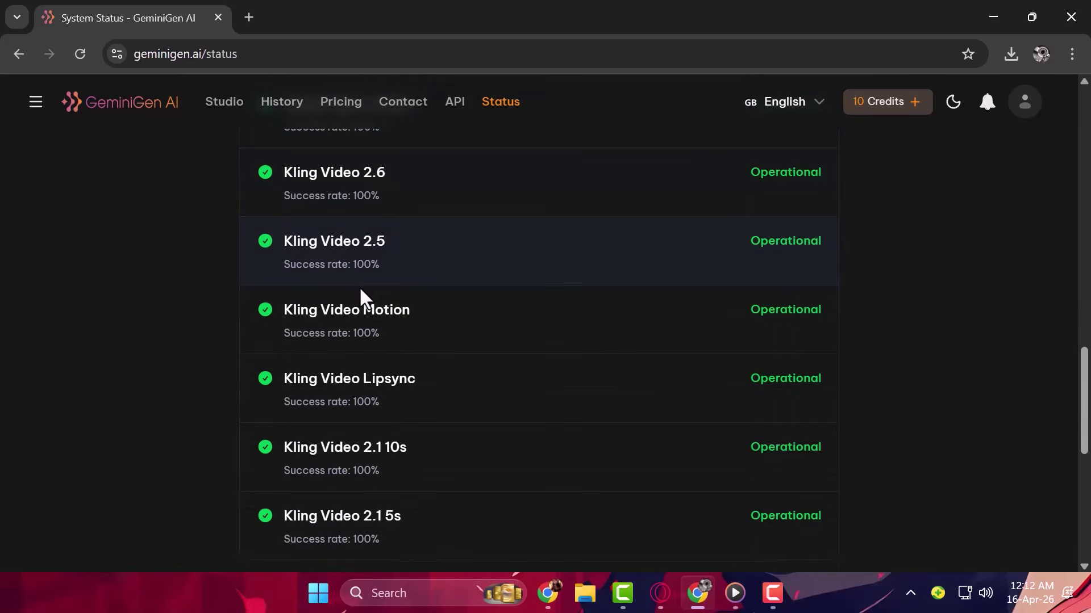
pyautogui.scroll(20, 379, 304)
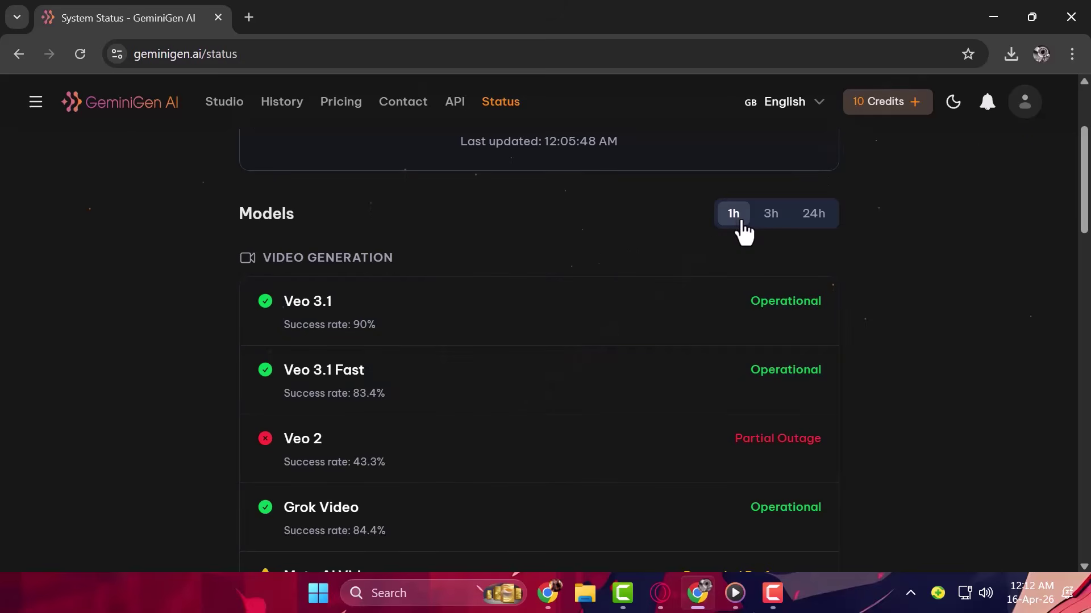
pyautogui.scroll(3, 628, 273)
# Return to the studio's video generator and view the models offered by the Grok provider
pyautogui.click(234, 107)
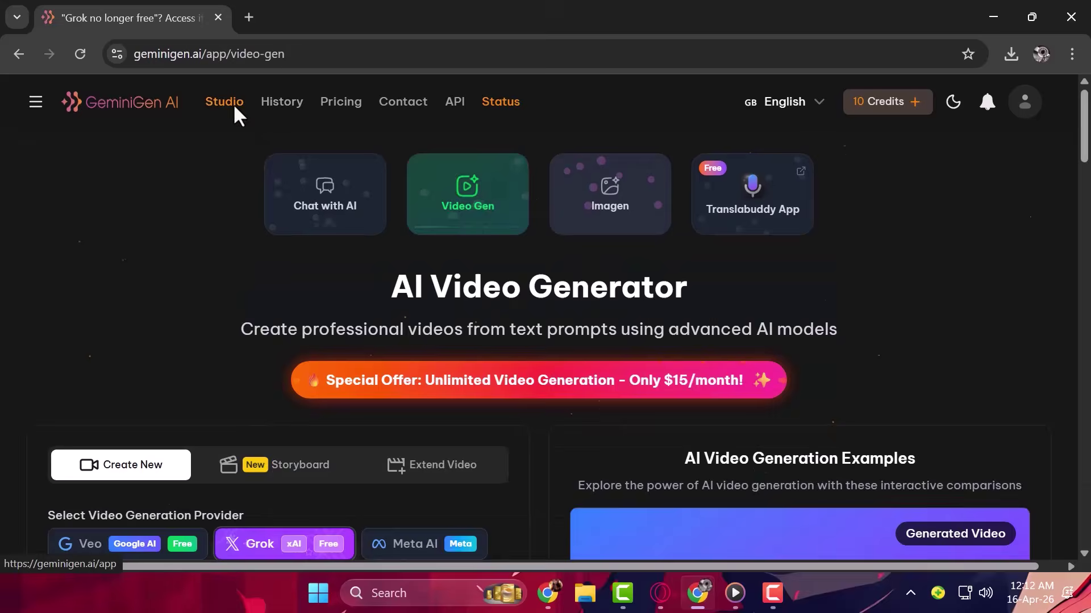
pyautogui.scroll(-3, 341, 395)
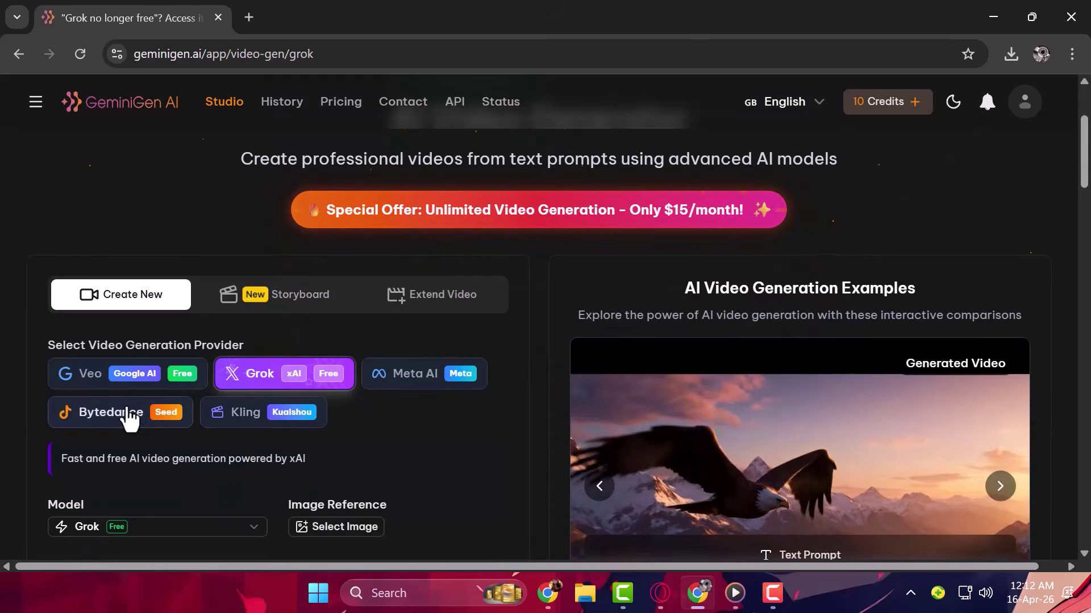
pyautogui.scroll(-3, 130, 419)
pyautogui.click(139, 359)
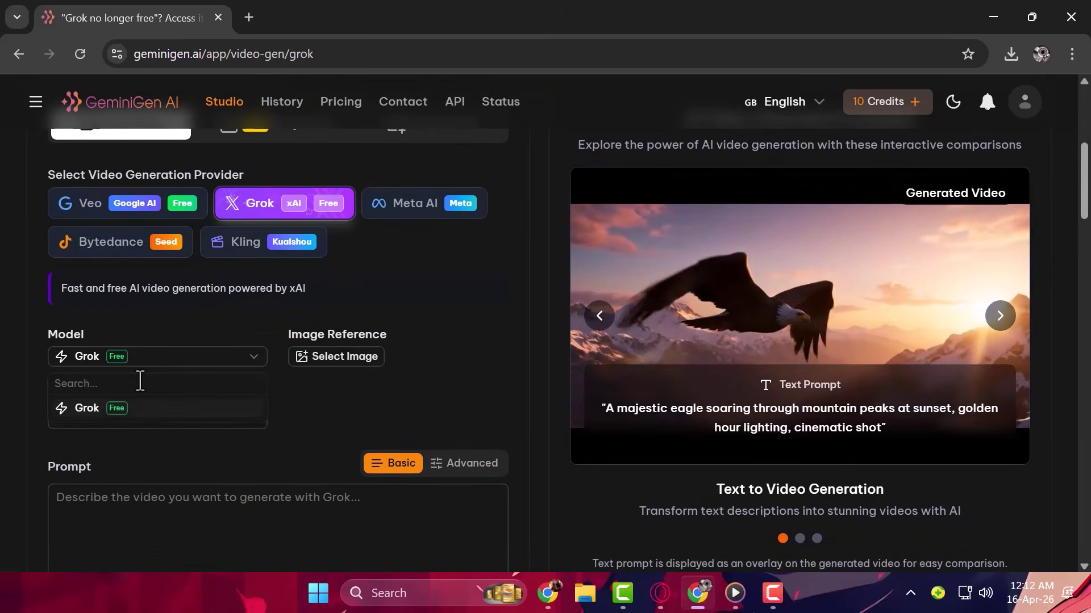
# Switch the video generation provider to Veo, then review its model choices and the credit cost per video
pyautogui.click(113, 208)
pyautogui.click(195, 368)
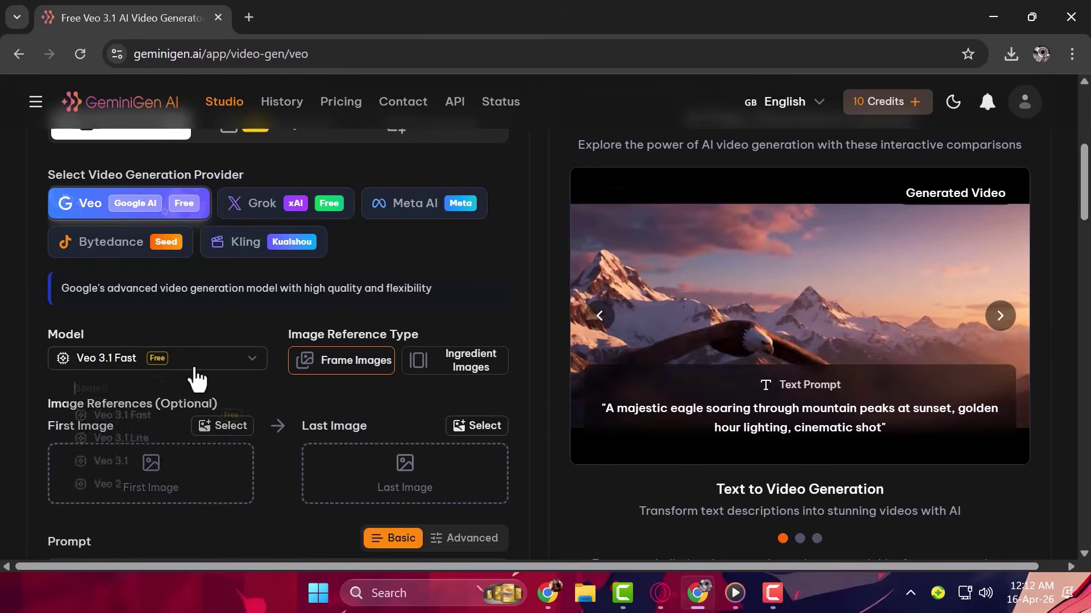
pyautogui.click(204, 368)
pyautogui.click(247, 363)
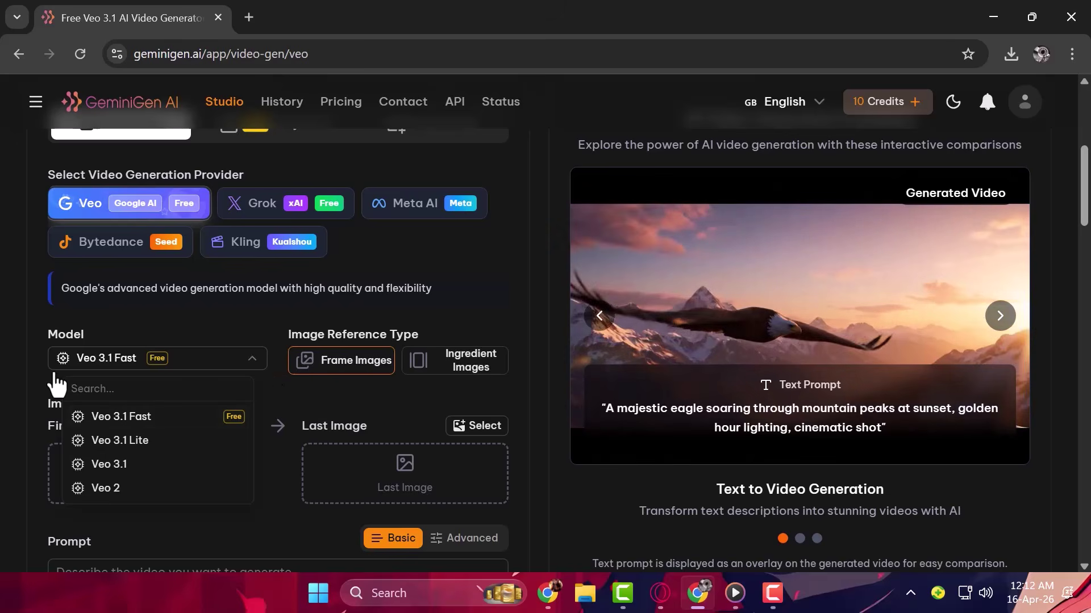
pyautogui.click(2, 375)
pyautogui.scroll(-9, 1, 375)
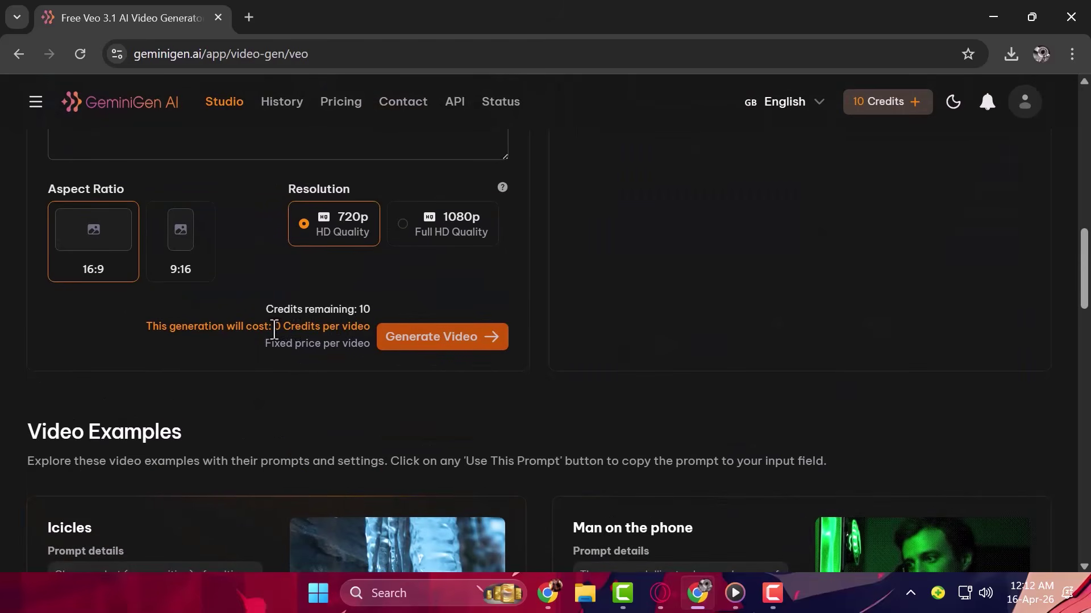